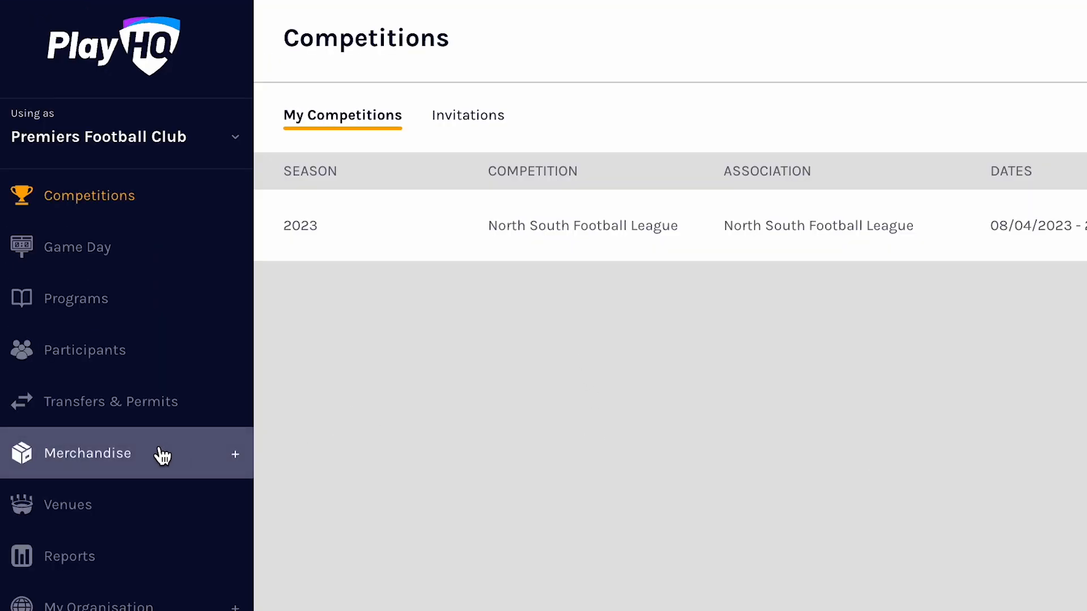
- Start creating a new product in the club's merchandise products
{"action": "left_click", "coordinate": [160, 453]}
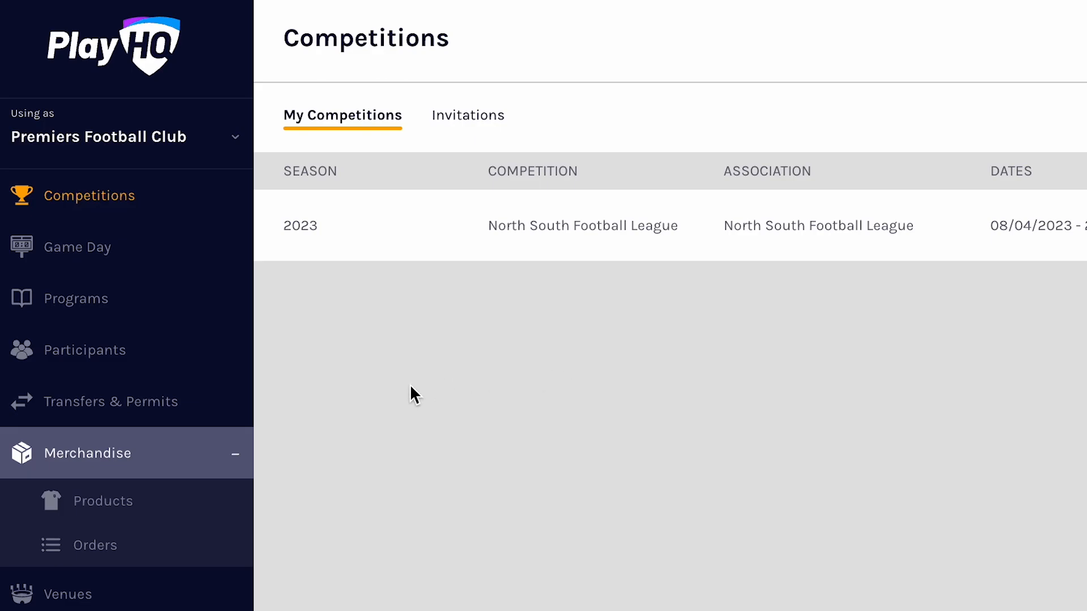
{"action": "left_click", "coordinate": [134, 508]}
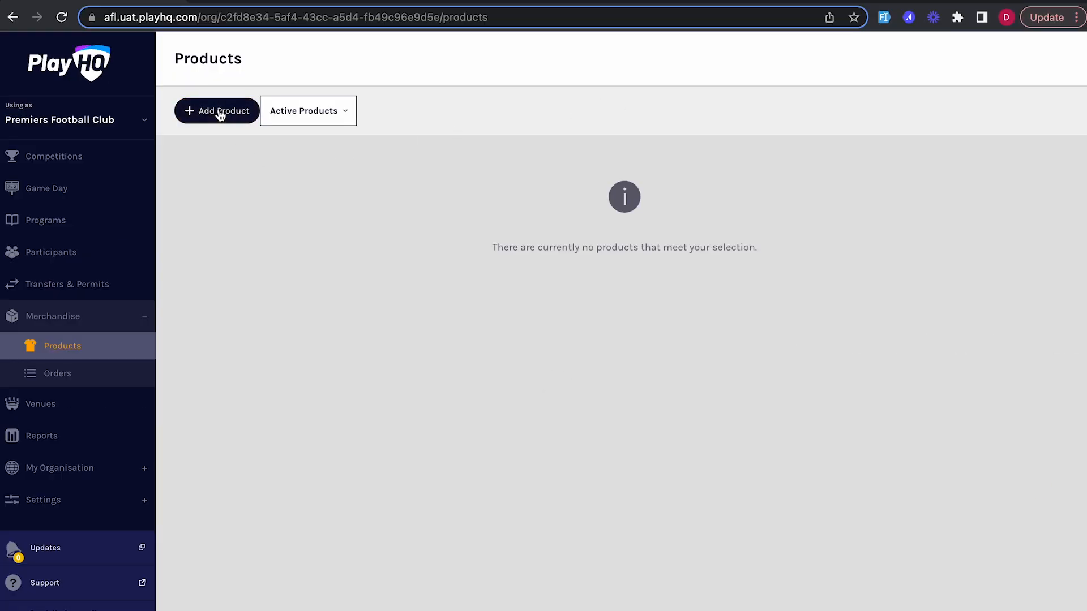
{"action": "left_click", "coordinate": [220, 115]}
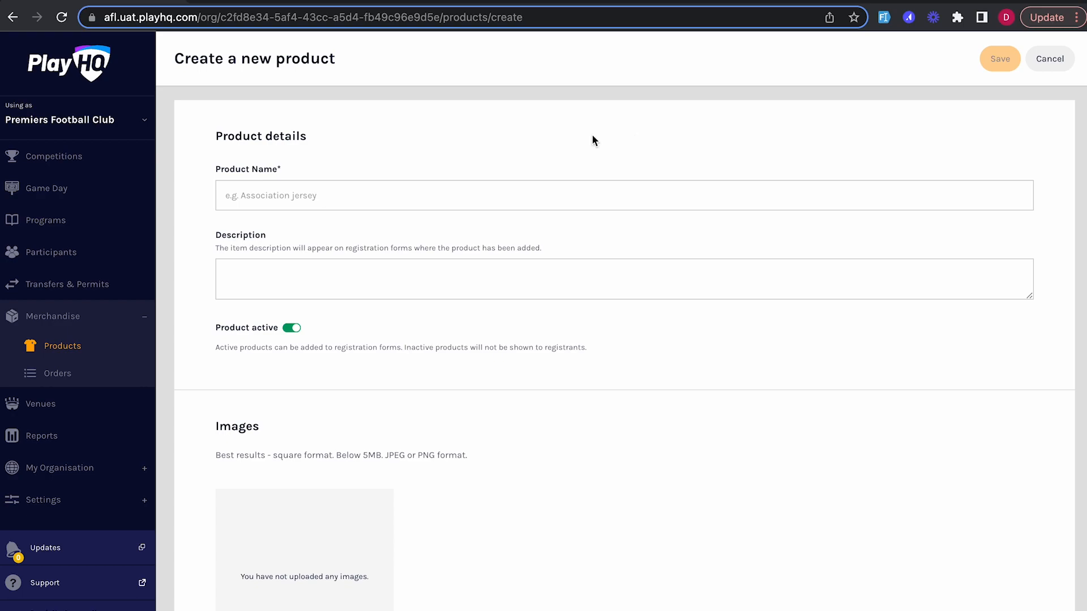
- Name the product "Jumper & Shorts" and describe it as "All players need to purchase a team uniform for the upcoming season"
{"action": "left_click", "coordinate": [255, 196]}
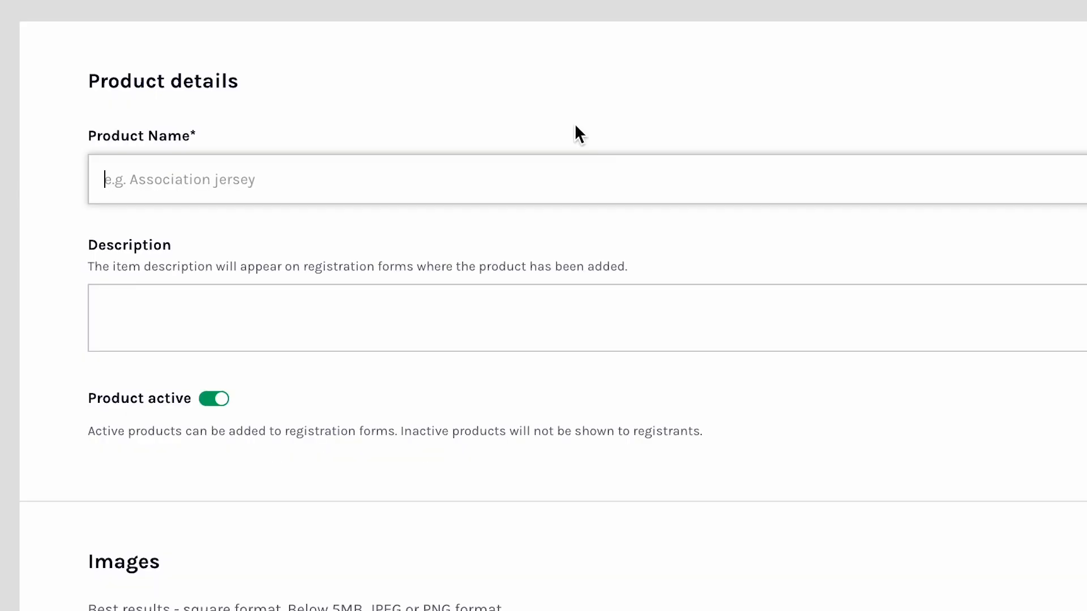
{"action": "type", "text": "Jumper & "}
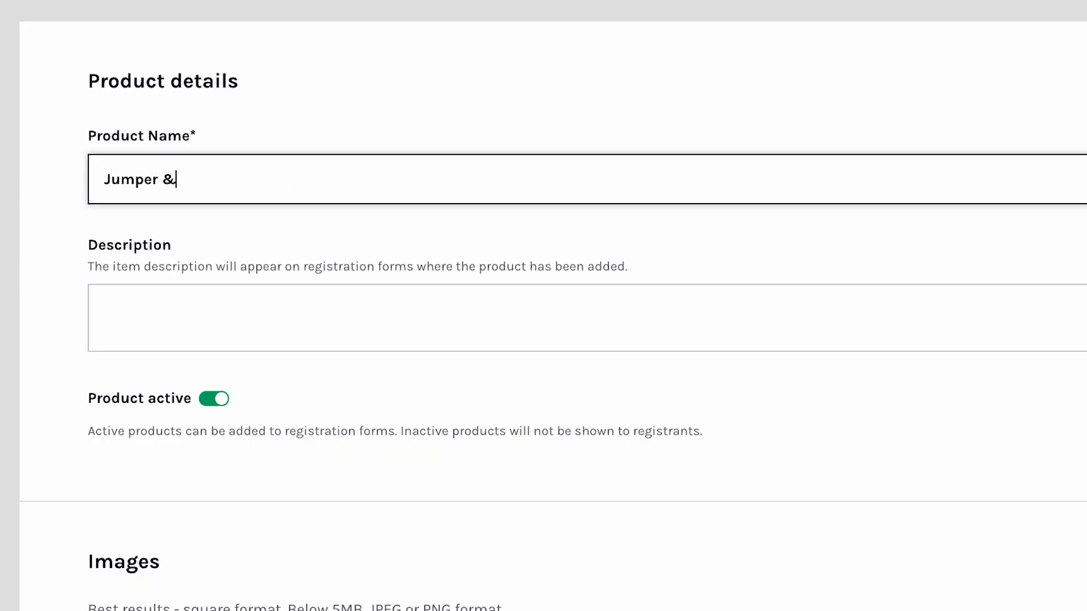
{"action": "type", "text": "Shorts"}
{"action": "left_click", "coordinate": [348, 301]}
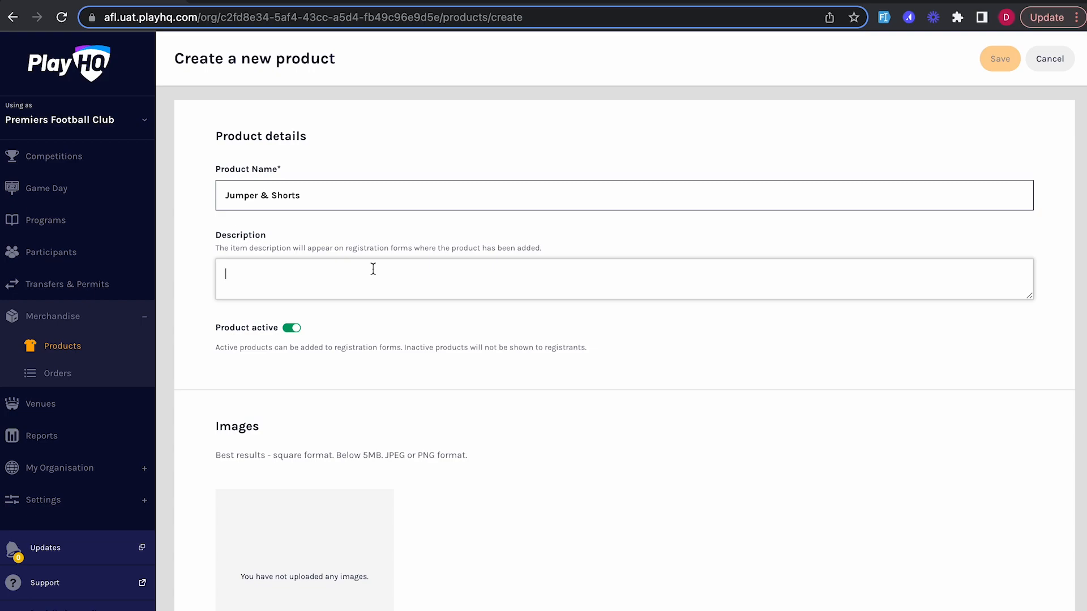
{"action": "type", "text": "All players need to purchase a team uniform for the upcoming season"}
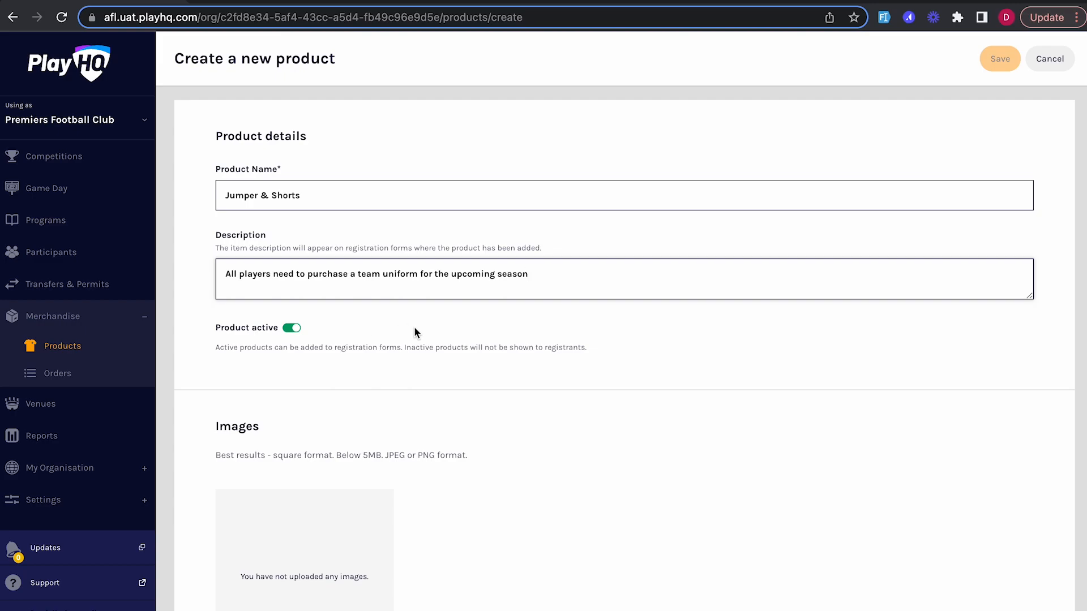
- Upload Football uniform.jpeg from the Downloads folder as the product image
{"action": "scroll", "coordinate": [415, 333], "scroll_direction": "down", "scroll_amount": 5}
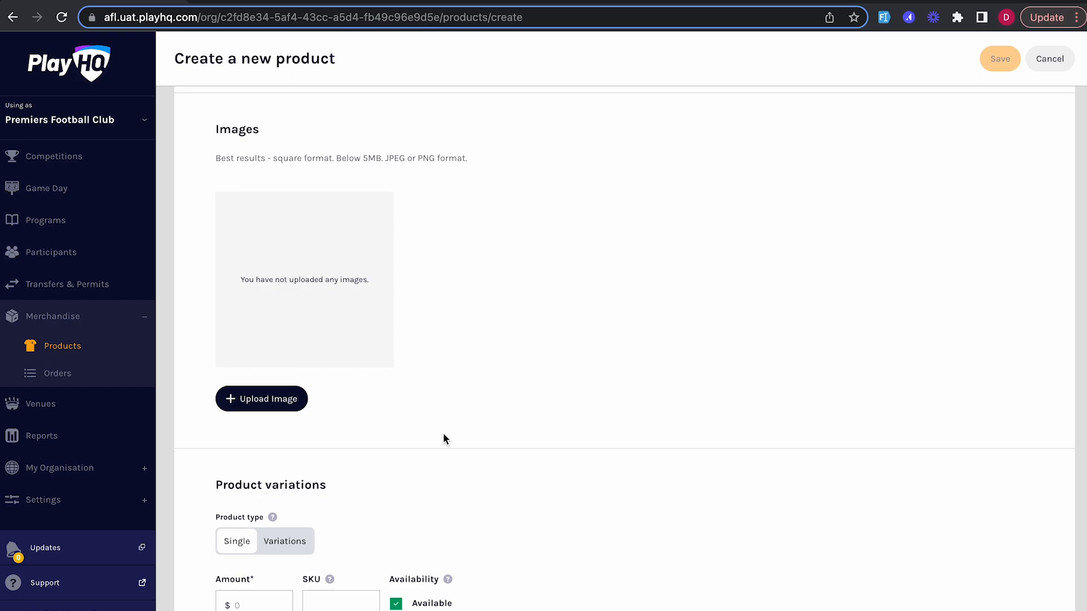
{"action": "left_click", "coordinate": [271, 400]}
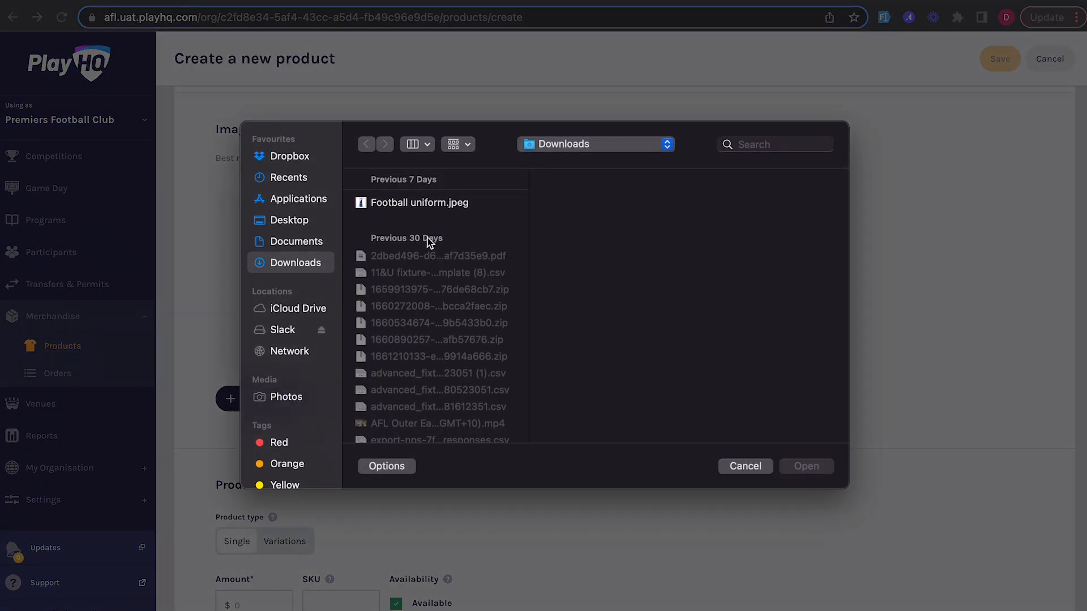
{"action": "left_click", "coordinate": [426, 205]}
{"action": "left_click", "coordinate": [814, 466]}
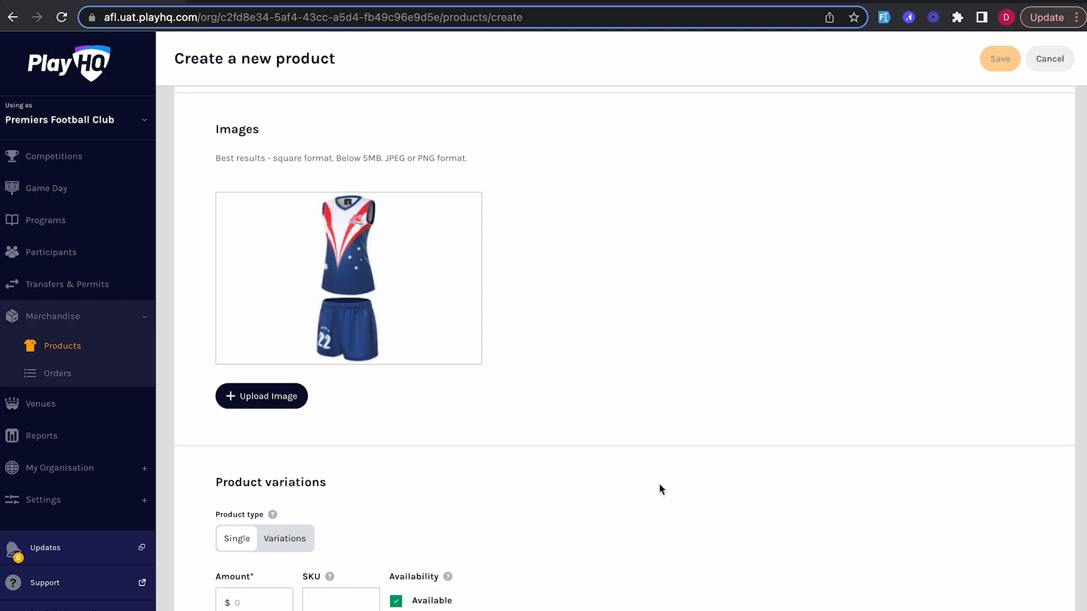
- Set the product type to Variations and title the variation category "Size"
{"action": "scroll", "coordinate": [660, 489], "scroll_direction": "down", "scroll_amount": 4}
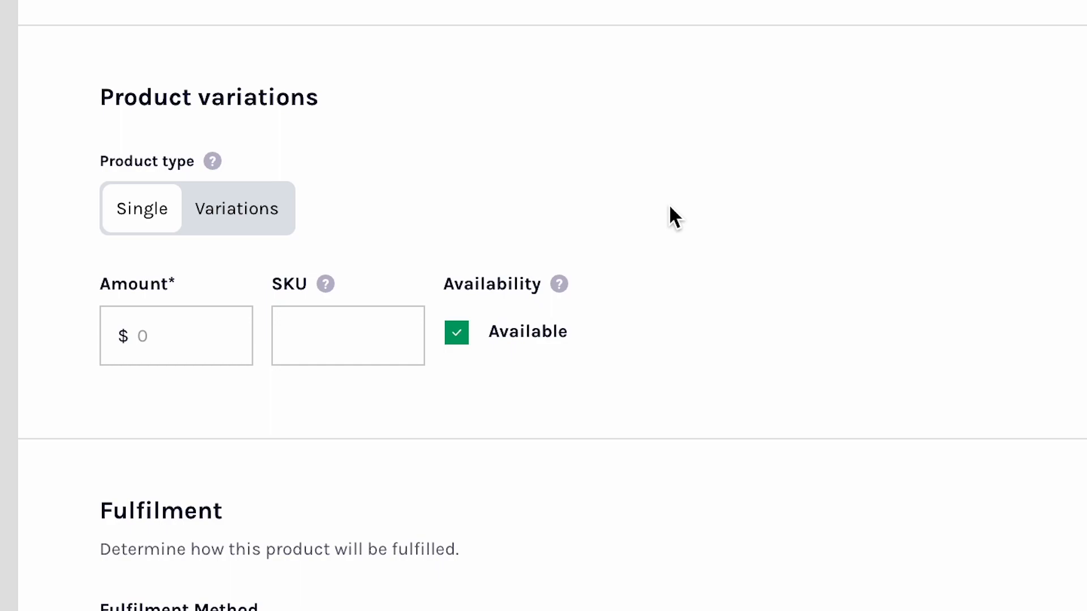
{"action": "left_click", "coordinate": [242, 221]}
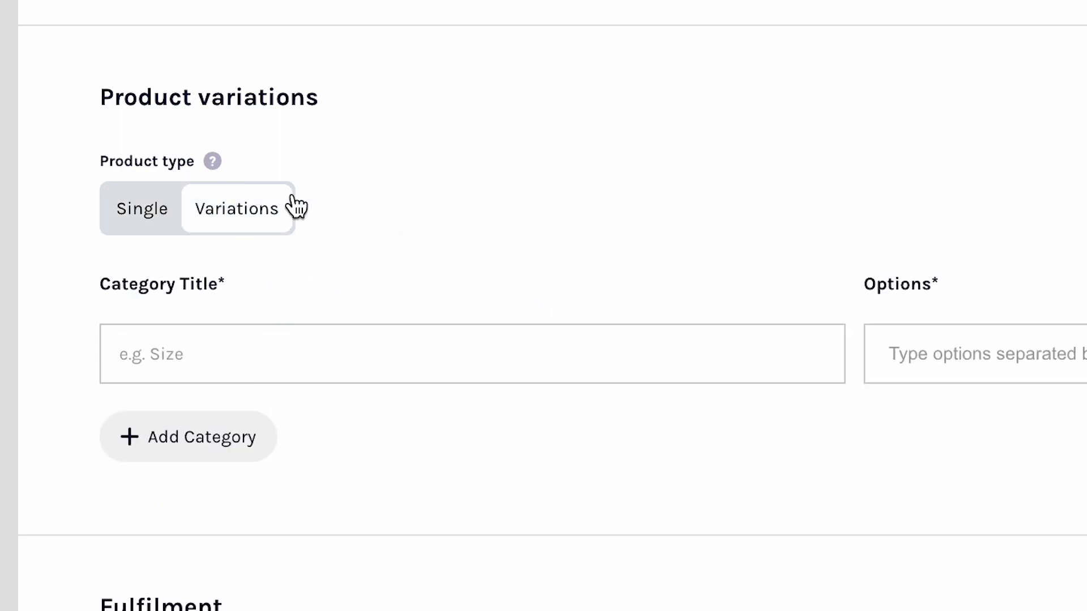
{"action": "scroll", "coordinate": [880, 204], "scroll_direction": "down", "scroll_amount": 1}
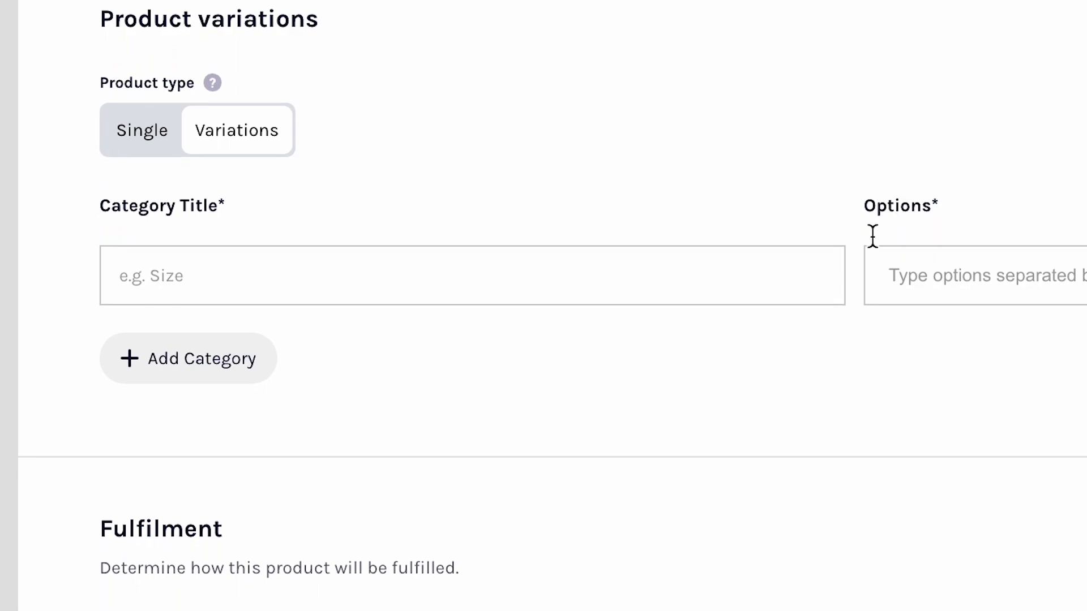
{"action": "left_click", "coordinate": [244, 291]}
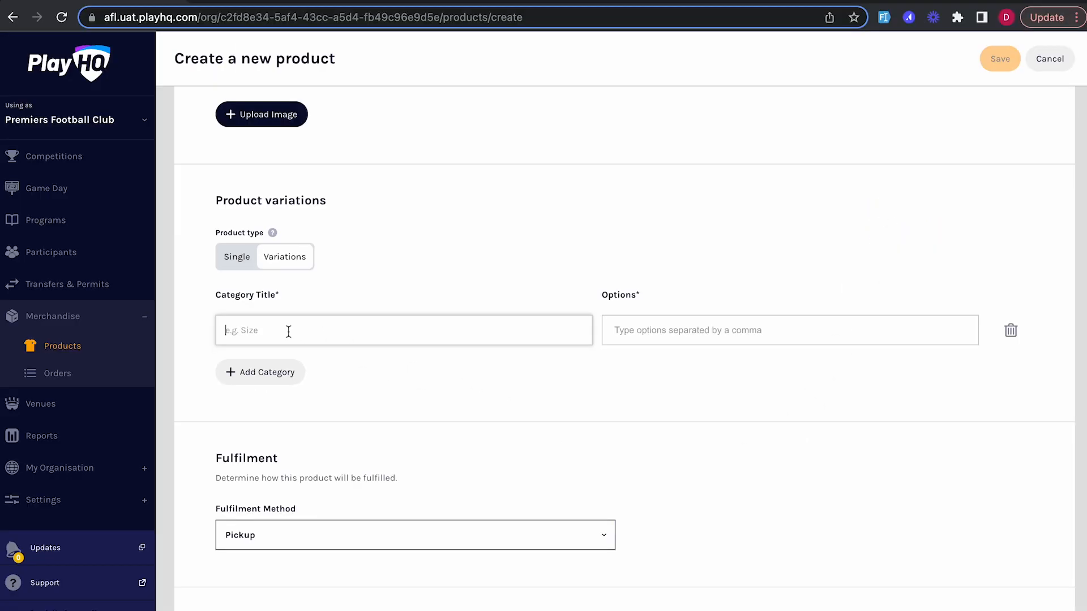
{"action": "type", "text": "Size"}
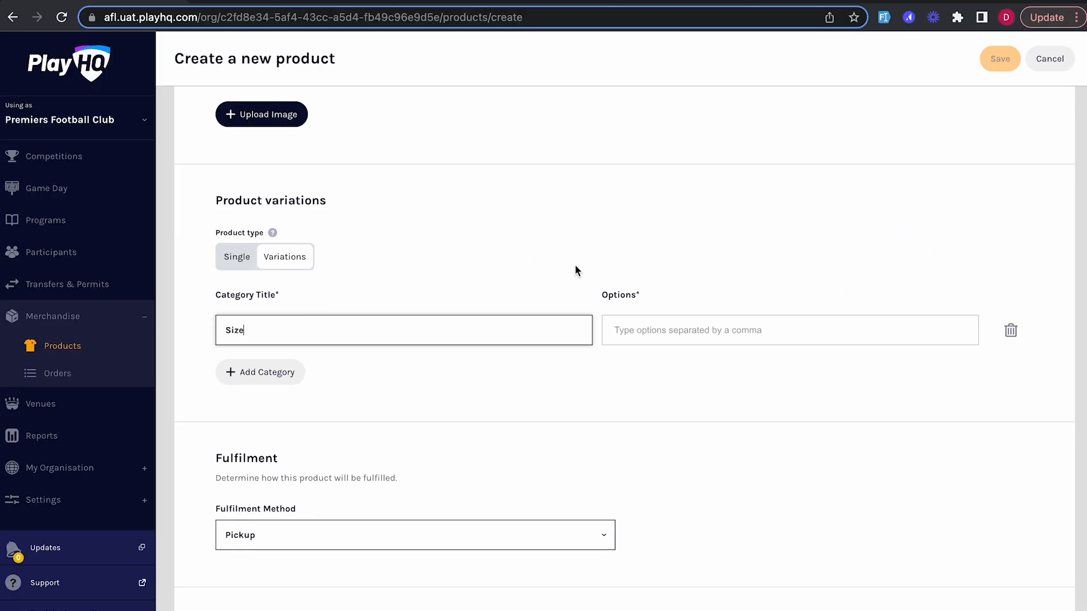
- Add the options Small, Medium and Large to the Size category
{"action": "left_click", "coordinate": [648, 329]}
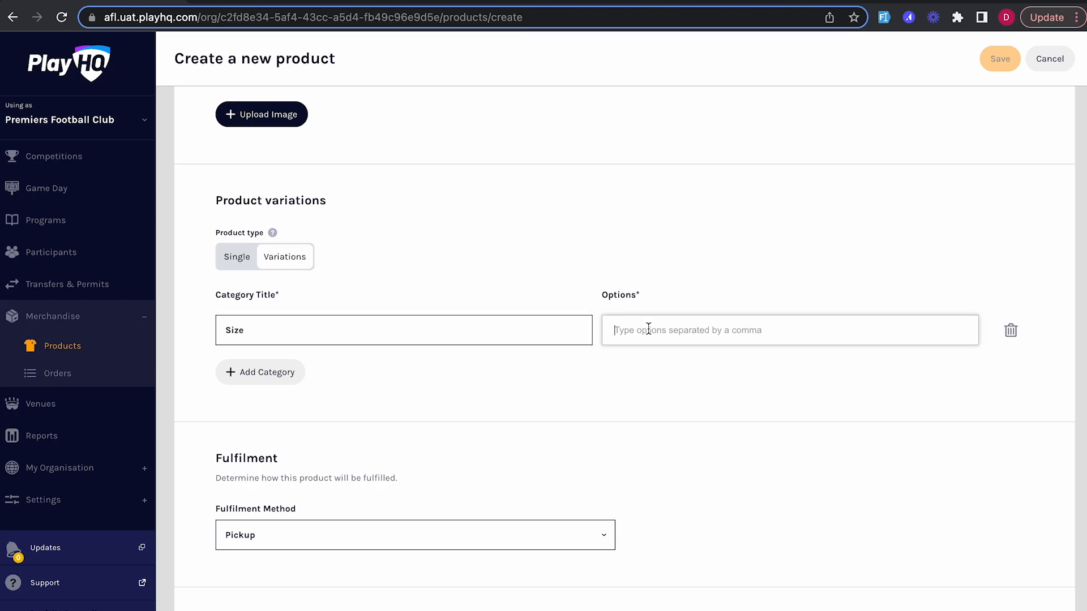
{"action": "type", "text": "Small"}
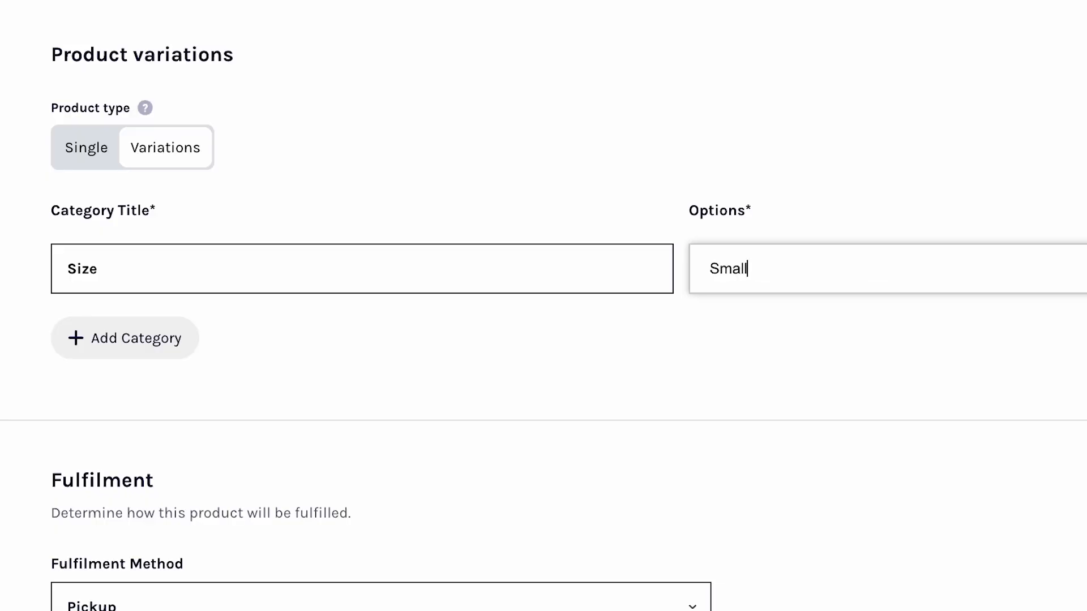
{"action": "key", "text": "Return"}
{"action": "type", "text": "Medium"}
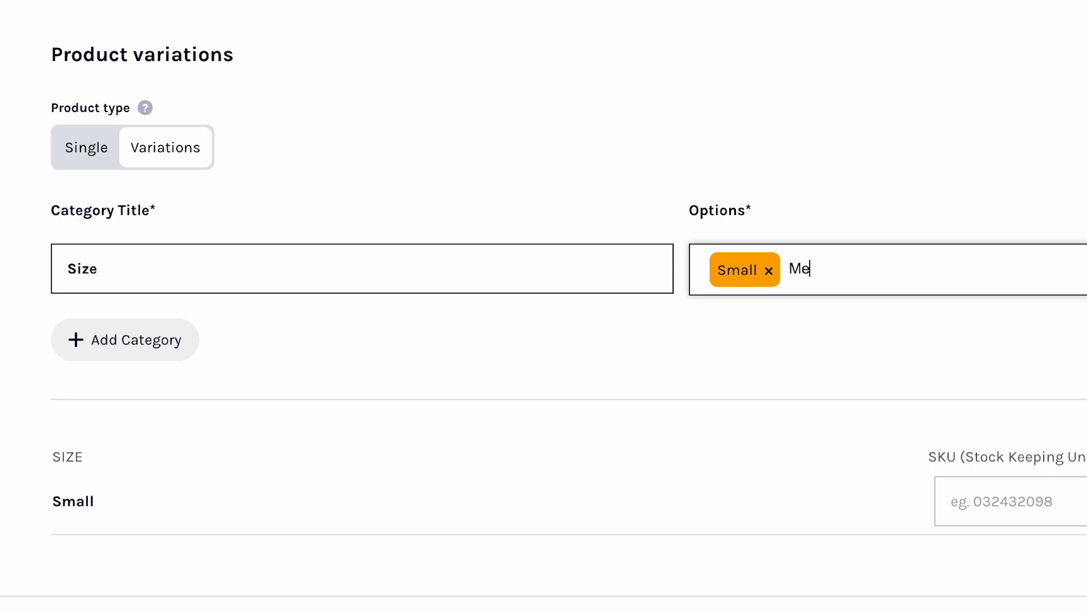
{"action": "key", "text": "Return"}
{"action": "type", "text": "Large"}
{"action": "key", "text": "Return"}
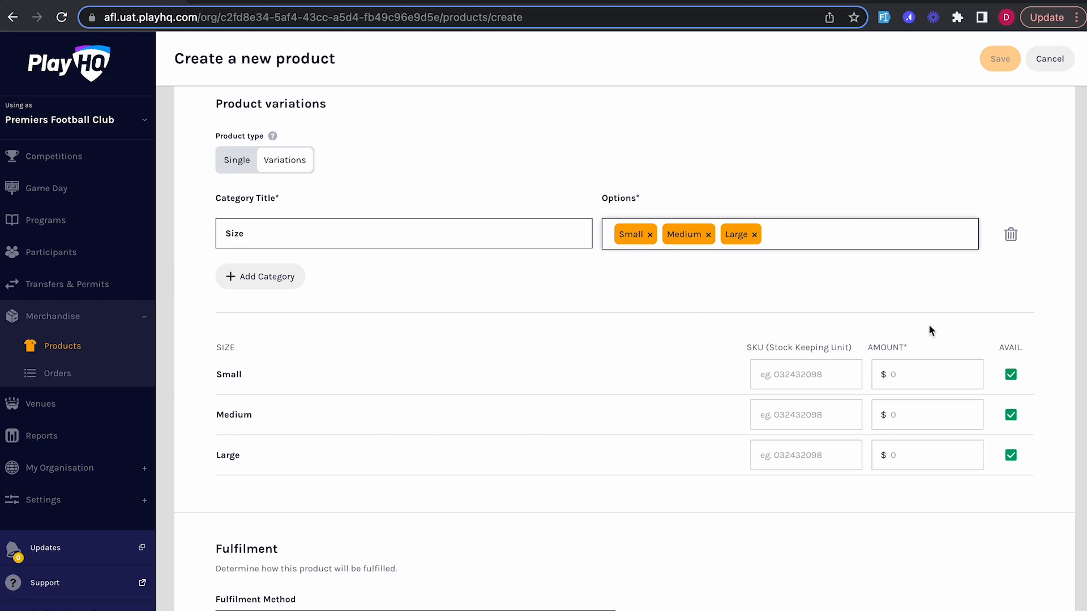
- Set the amount to $100 for each of the Small, Medium and Large sizes
{"action": "scroll", "coordinate": [928, 330], "scroll_direction": "down", "scroll_amount": 1}
{"action": "left_click", "coordinate": [901, 336]}
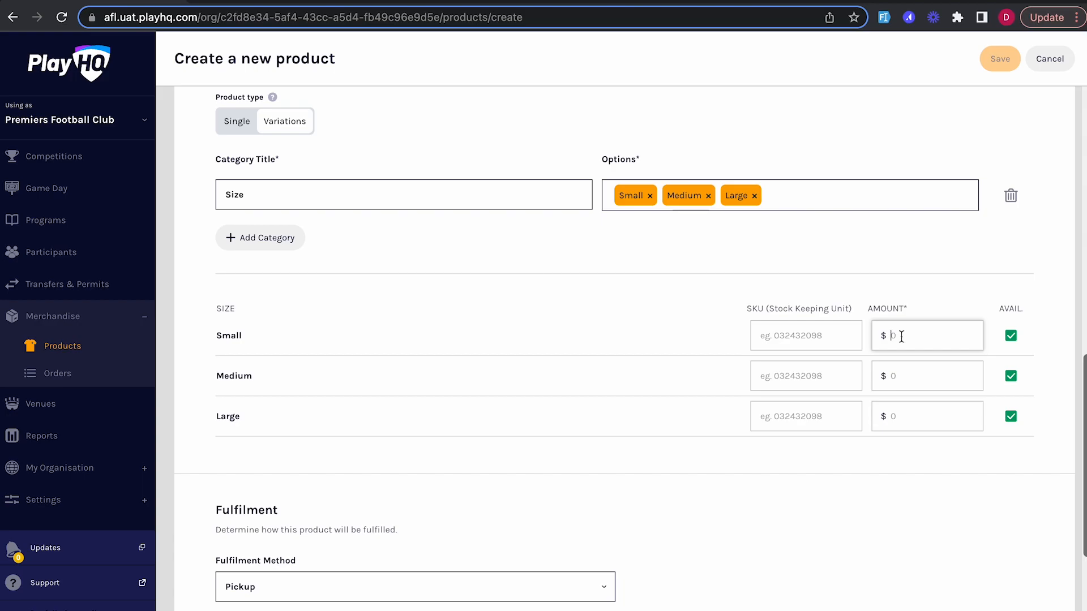
{"action": "type", "text": "100"}
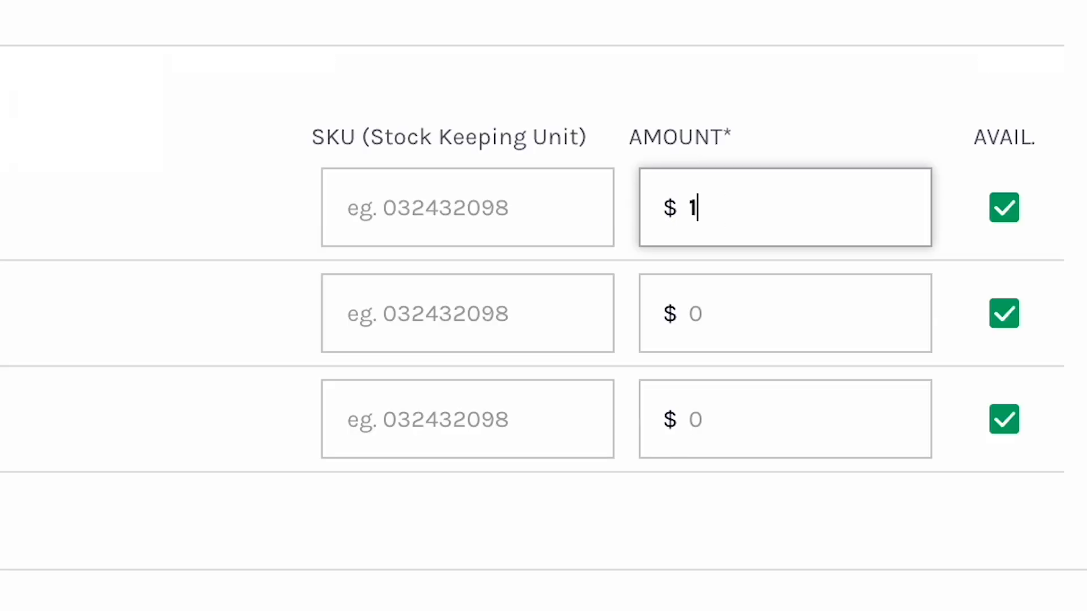
{"action": "left_click", "coordinate": [929, 383]}
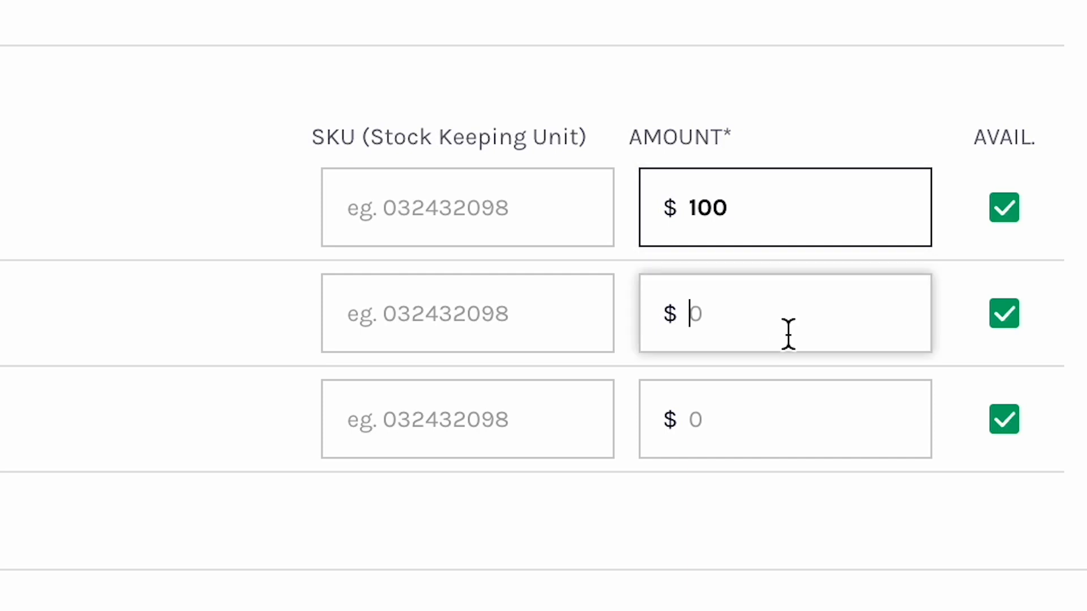
{"action": "type", "text": "100"}
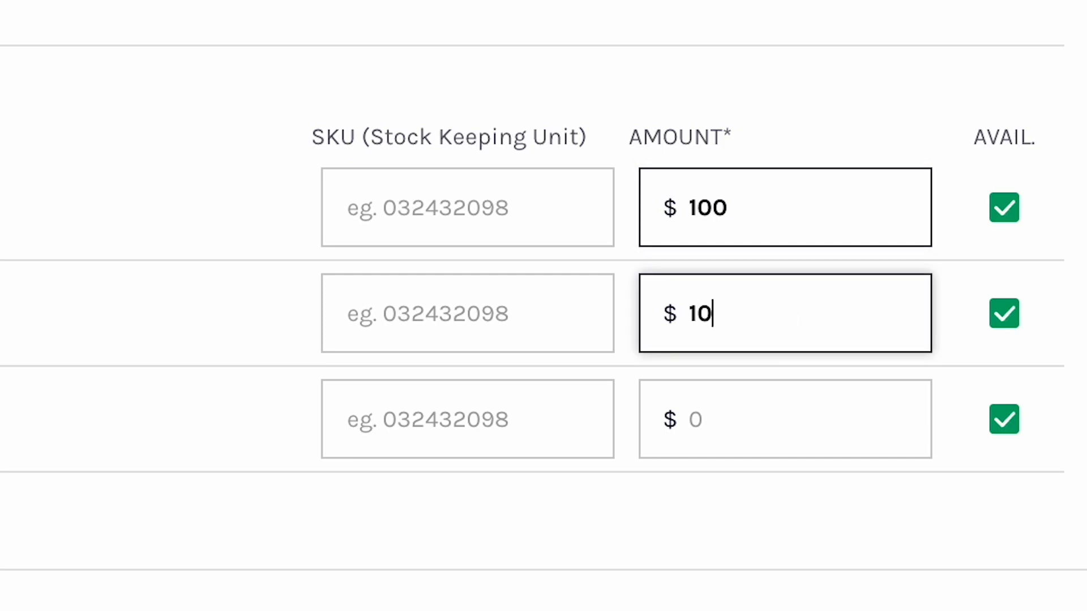
{"action": "left_click", "coordinate": [778, 433]}
{"action": "type", "text": "100"}
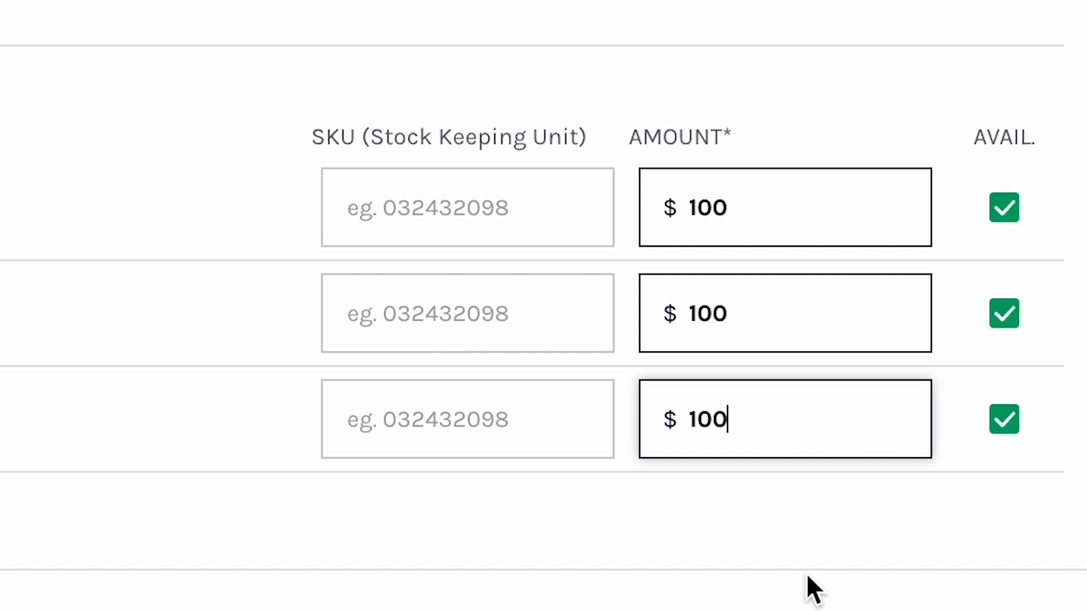
- Review the available fulfilment methods for the product, keeping Pickup selected
{"action": "scroll", "coordinate": [807, 576], "scroll_direction": "down", "scroll_amount": 1}
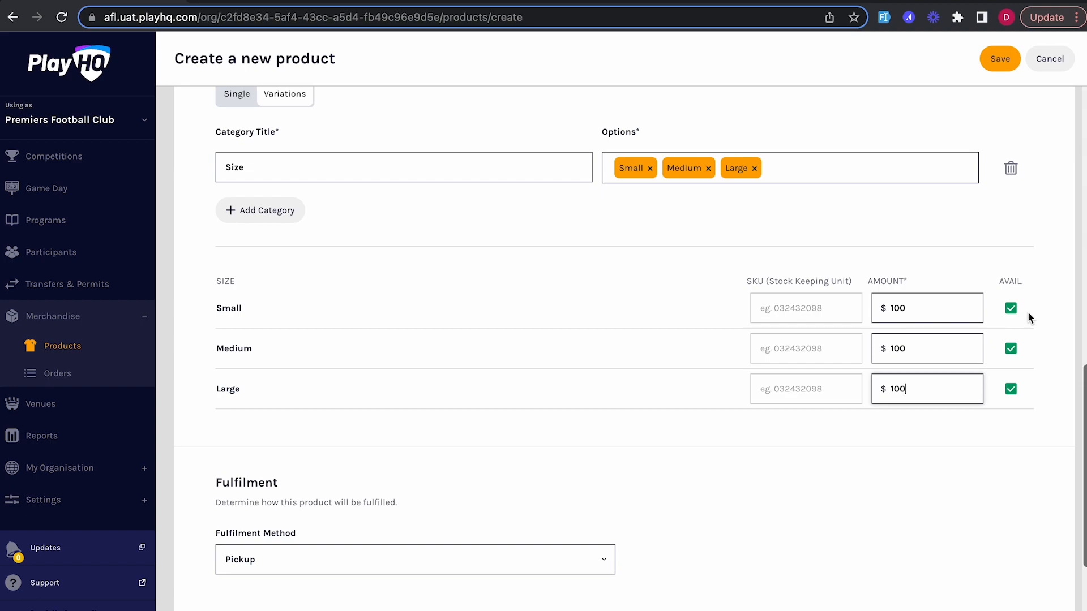
{"action": "scroll", "coordinate": [661, 387], "scroll_direction": "down", "scroll_amount": 3}
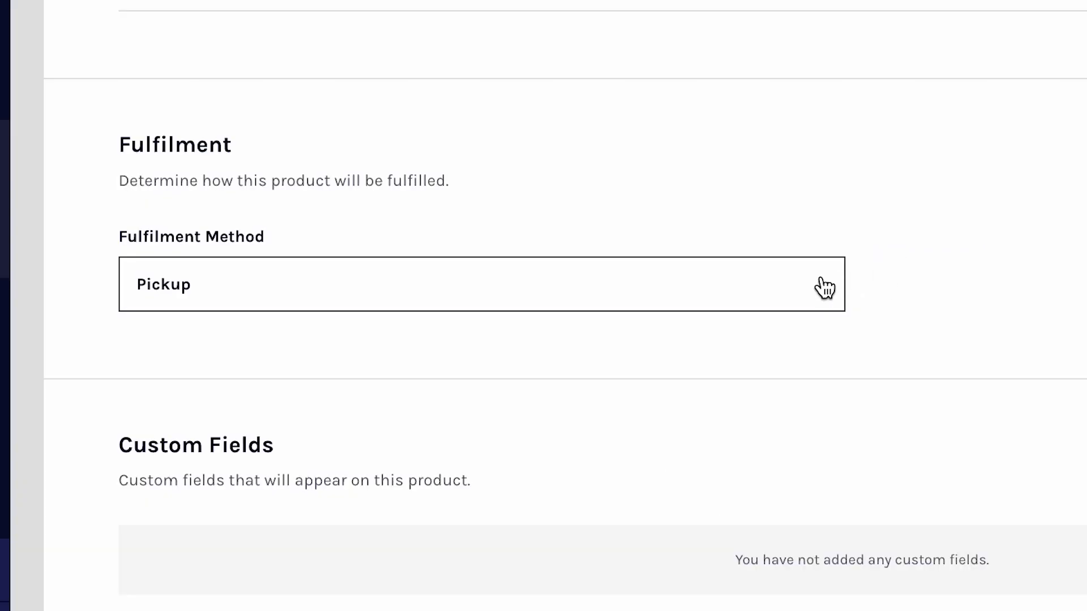
{"action": "left_click", "coordinate": [603, 390]}
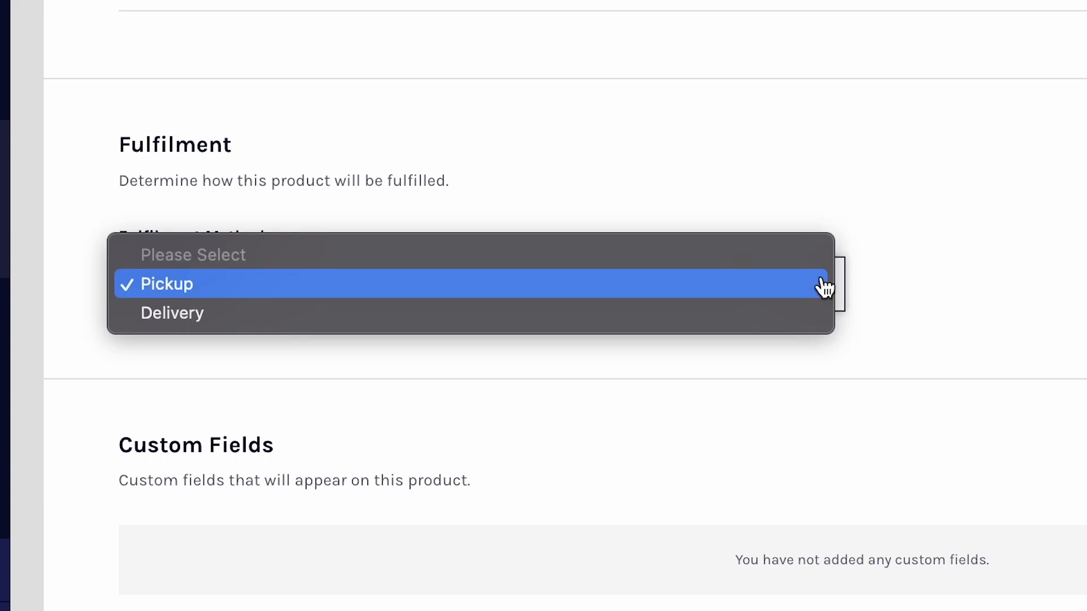
{"action": "left_click", "coordinate": [968, 274]}
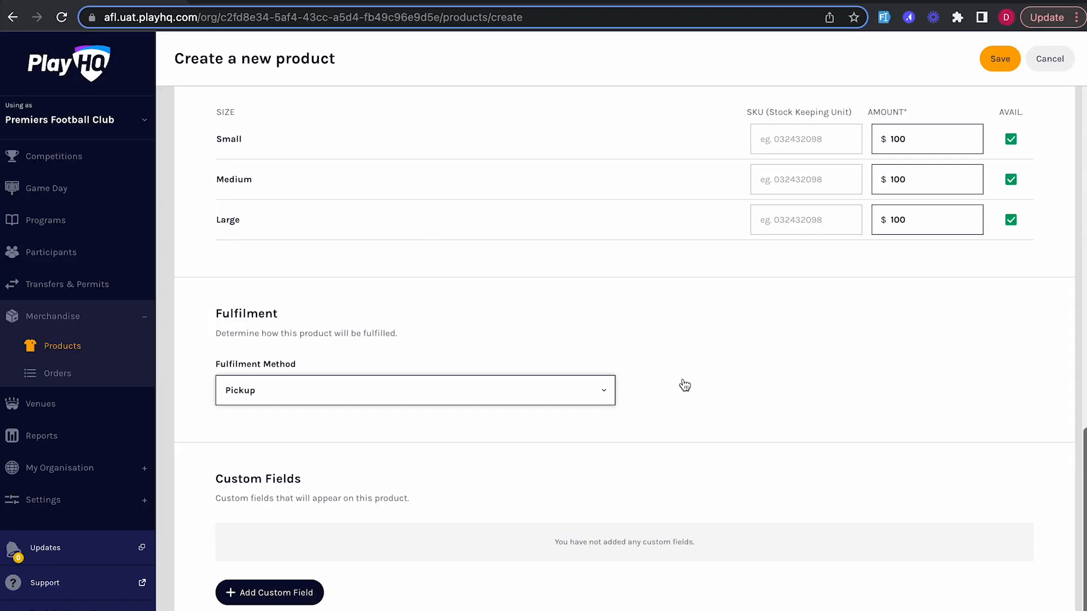
- Add a custom field labelled "What day will you pick up your uniform?" with the type Dropdown List
{"action": "scroll", "coordinate": [678, 428], "scroll_direction": "down", "scroll_amount": 1}
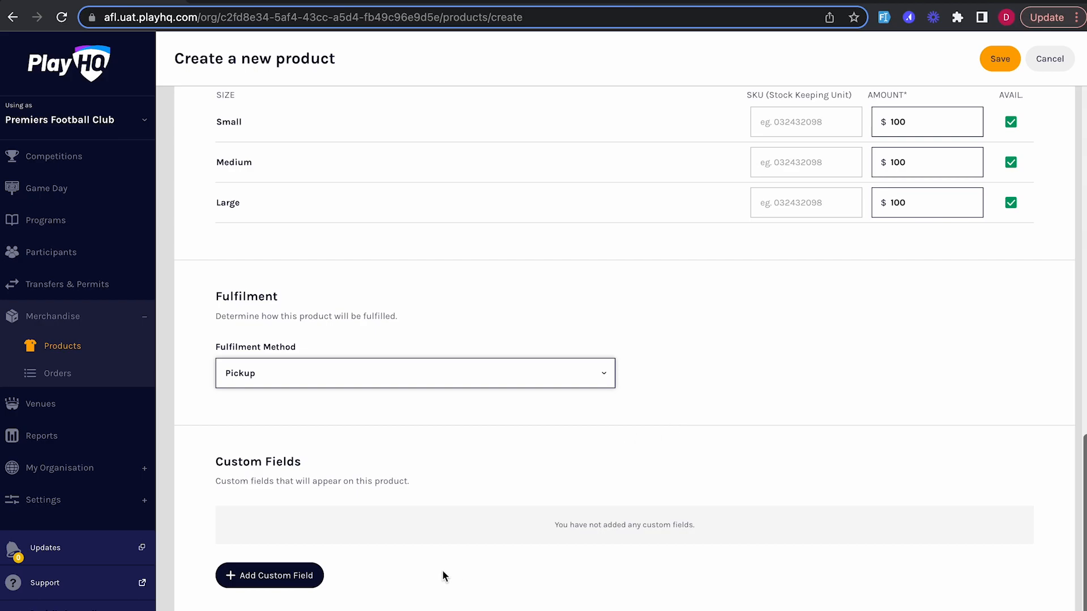
{"action": "left_click", "coordinate": [277, 575]}
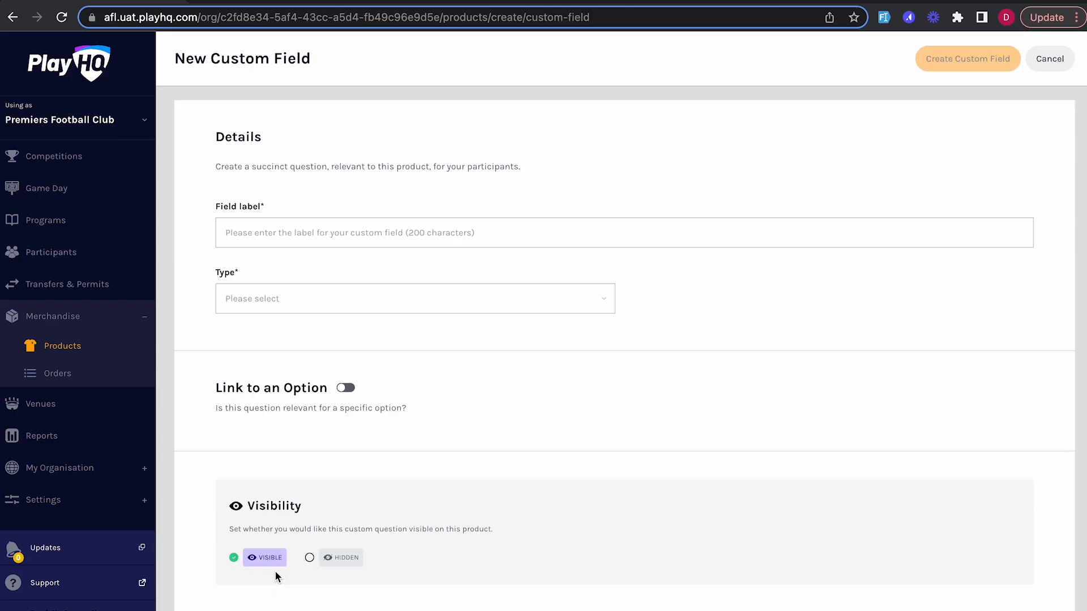
{"action": "left_click", "coordinate": [235, 232]}
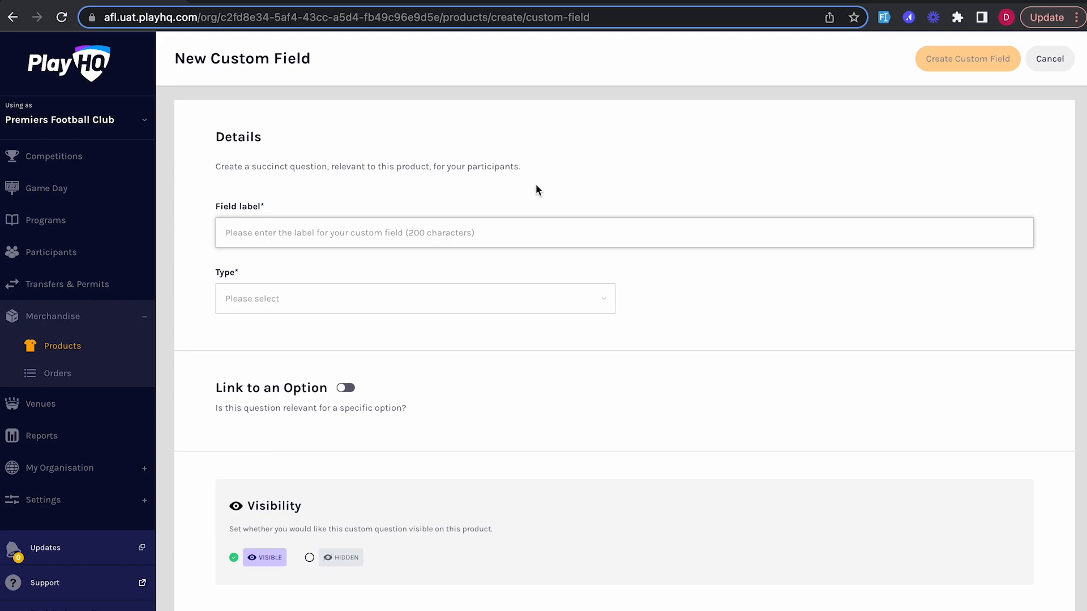
{"action": "type", "text": "What day will you pick up your uniform?"}
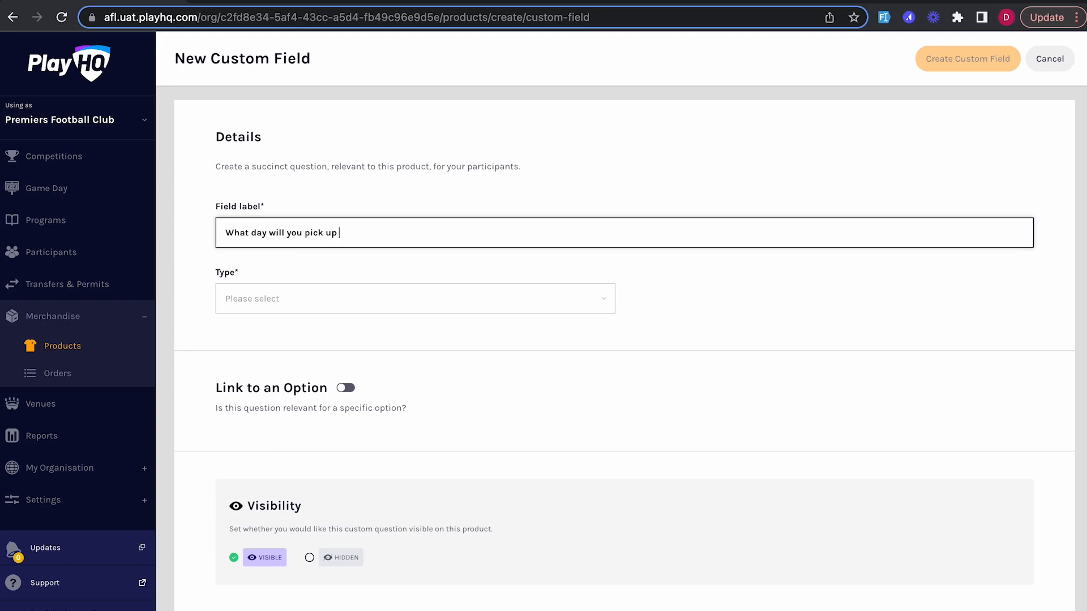
{"action": "left_click", "coordinate": [604, 303]}
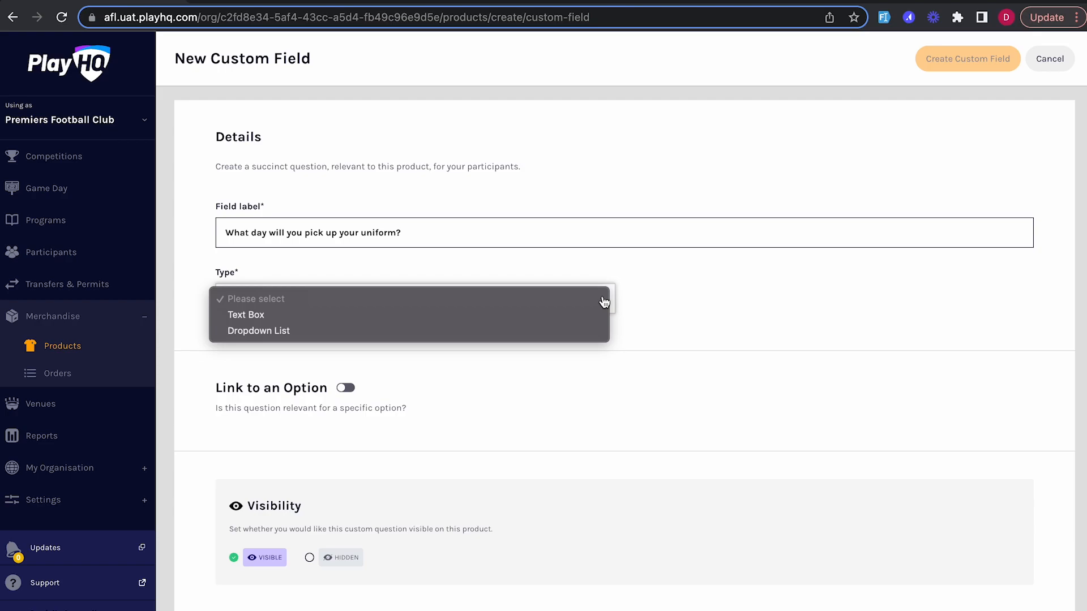
{"action": "left_click", "coordinate": [311, 330]}
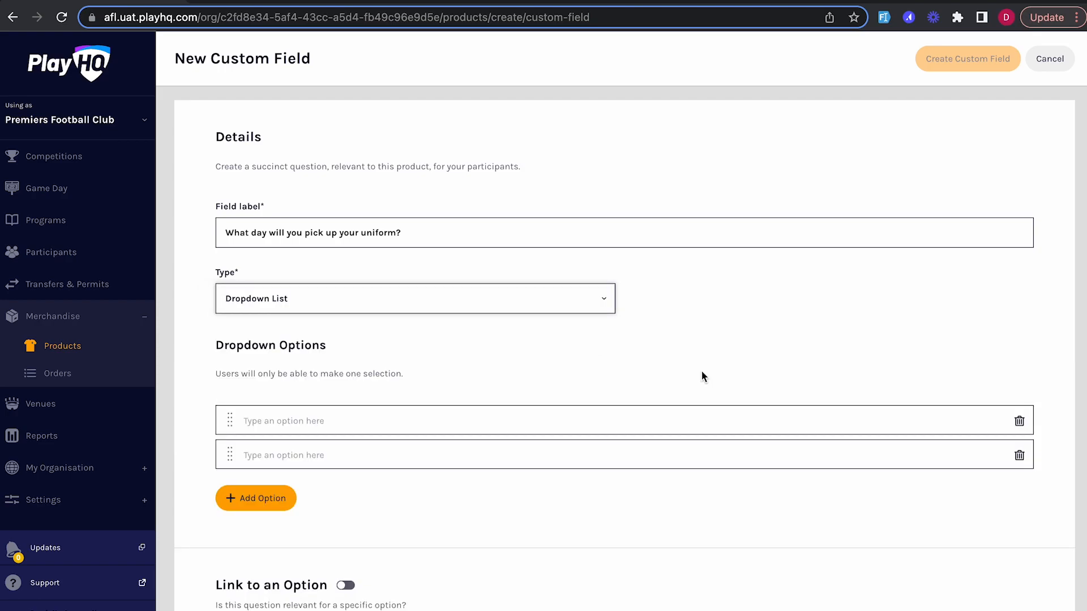
- Enter March 2nd and March 9th as the dropdown options for the pickup-day question
{"action": "left_click", "coordinate": [267, 420]}
{"action": "type", "text": "March 2nd"}
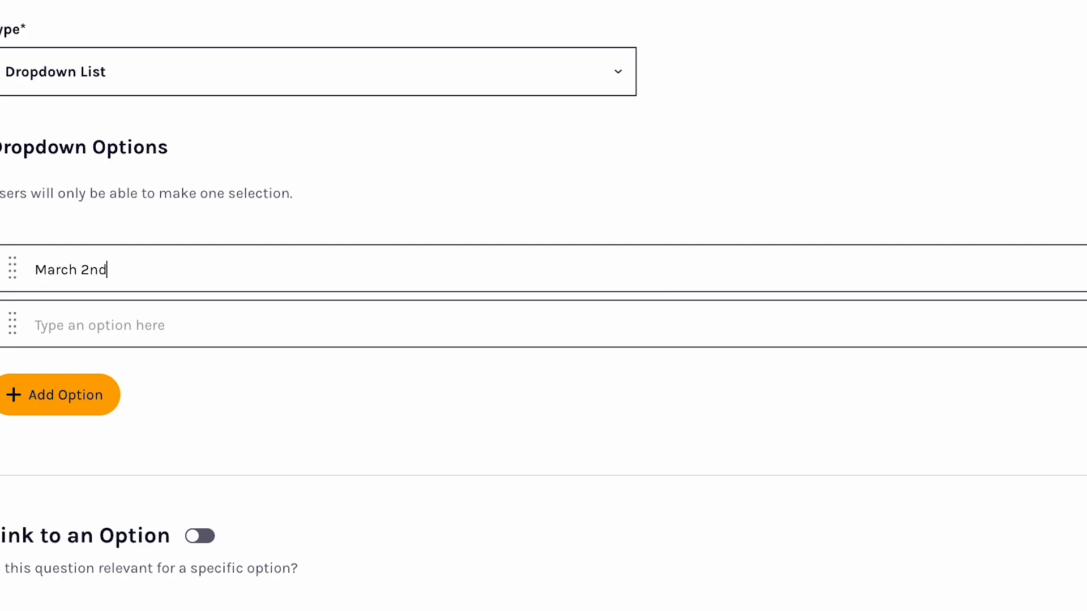
{"action": "left_click", "coordinate": [68, 324]}
{"action": "type", "text": "March 9th"}
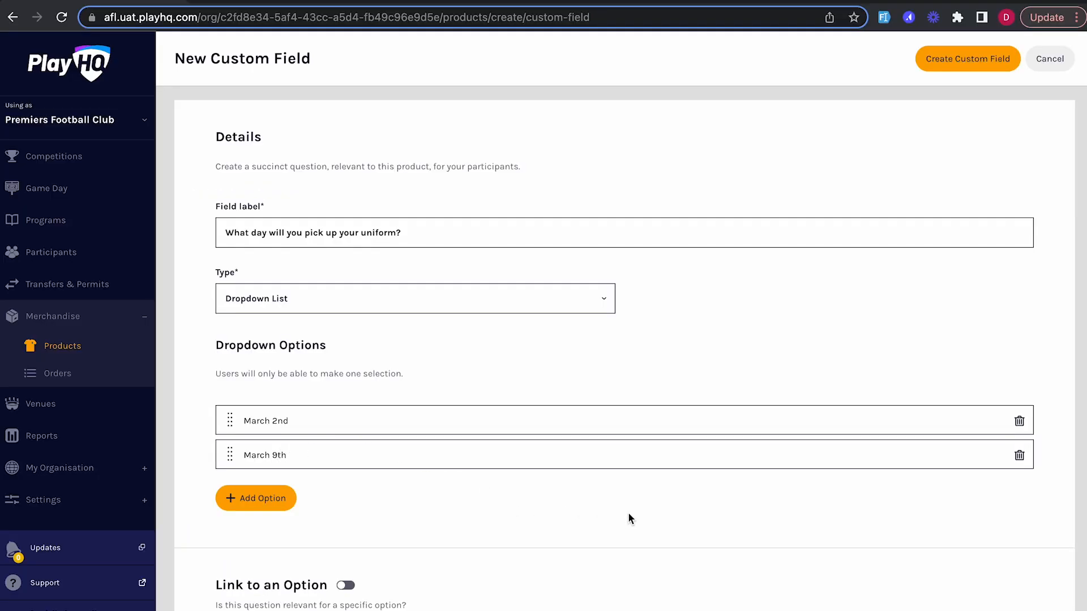
- Create the pickup-day custom field and save the Jumper & Shorts product
{"action": "scroll", "coordinate": [627, 512], "scroll_direction": "down", "scroll_amount": 3}
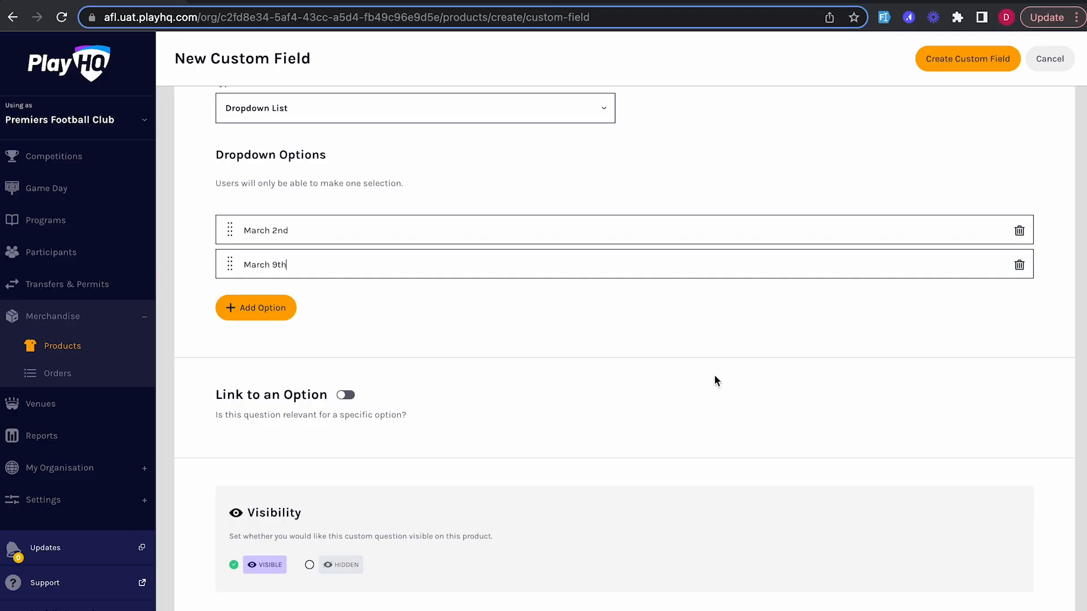
{"action": "scroll", "coordinate": [914, 201], "scroll_direction": "up", "scroll_amount": 3}
{"action": "scroll", "coordinate": [715, 375], "scroll_direction": "up", "scroll_amount": 1}
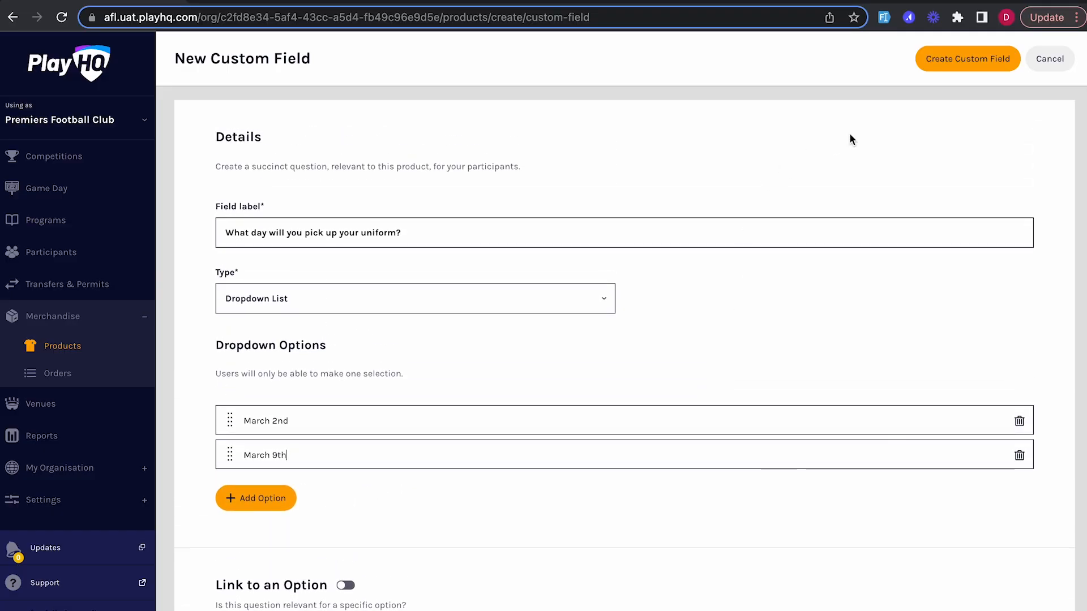
{"action": "left_click", "coordinate": [976, 63]}
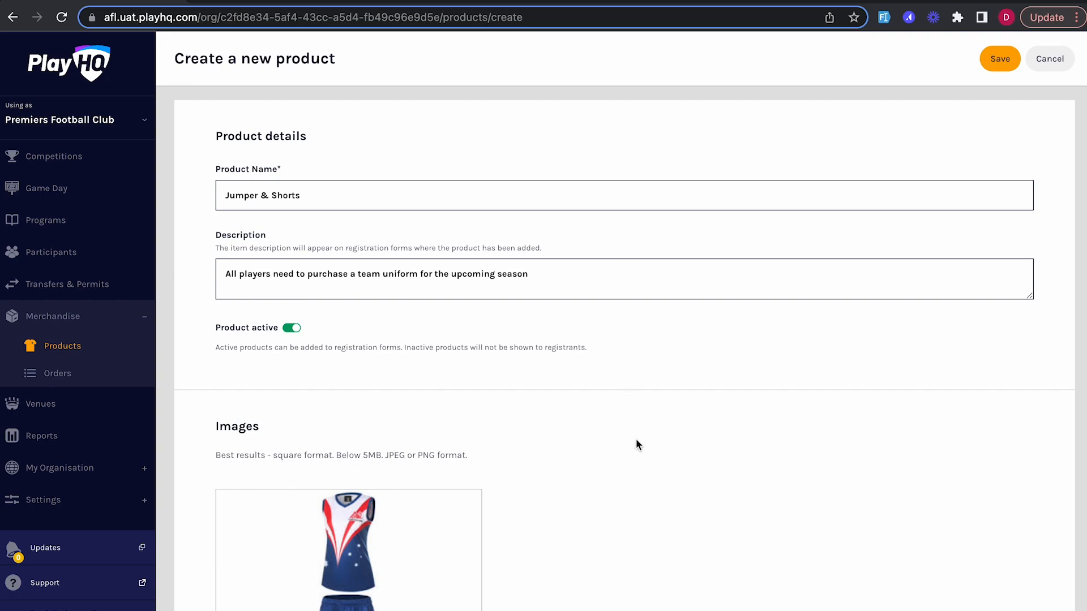
{"action": "left_click", "coordinate": [996, 60]}
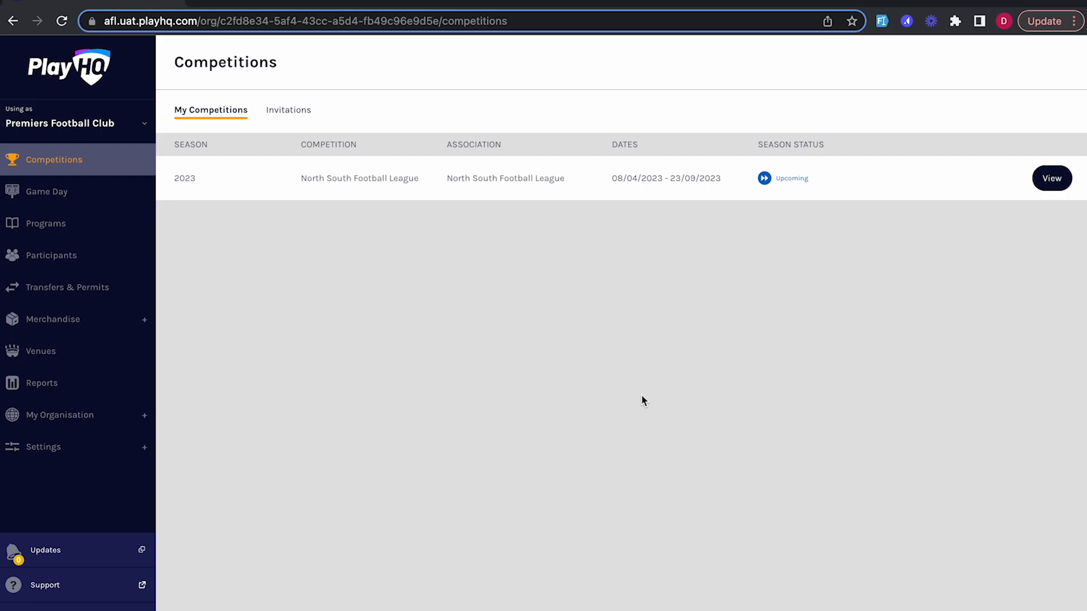
- Open the registration custom fields for the North South Football League 2023 competition
{"action": "left_click", "coordinate": [1052, 179]}
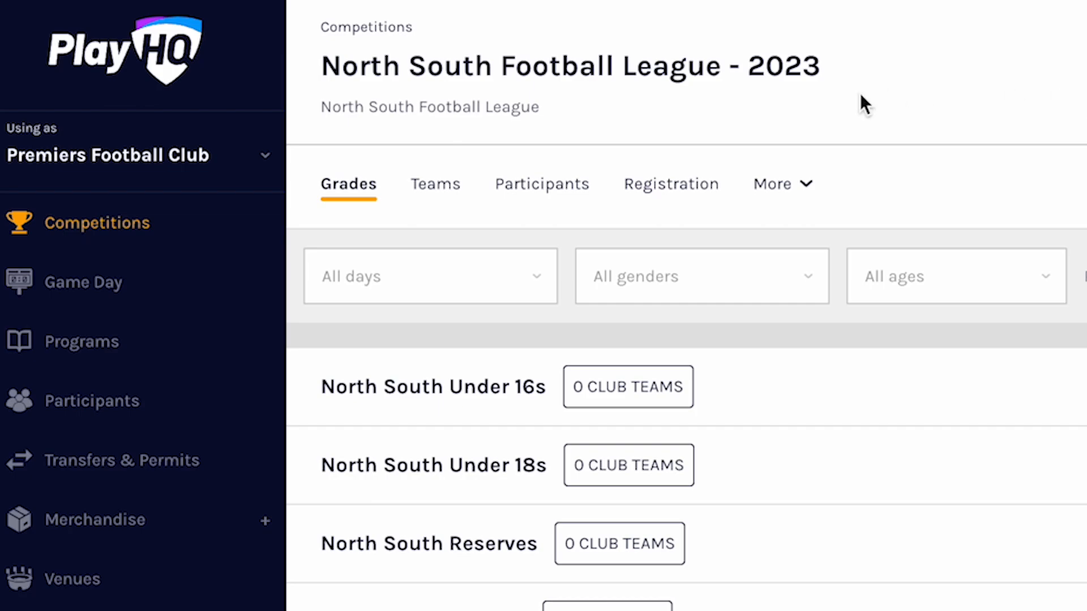
{"action": "left_click", "coordinate": [677, 193]}
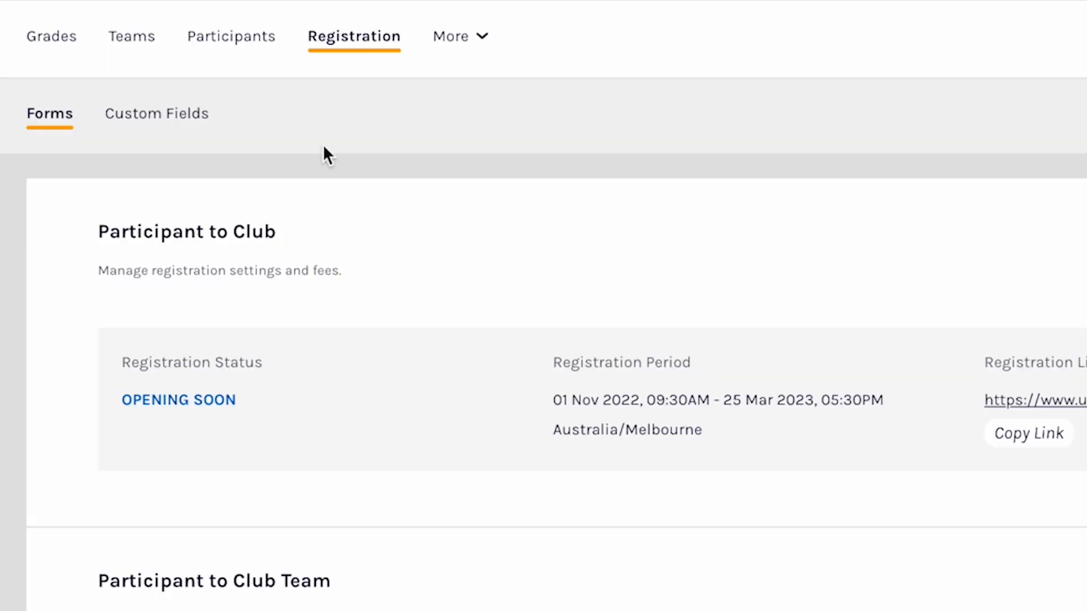
{"action": "left_click", "coordinate": [173, 126]}
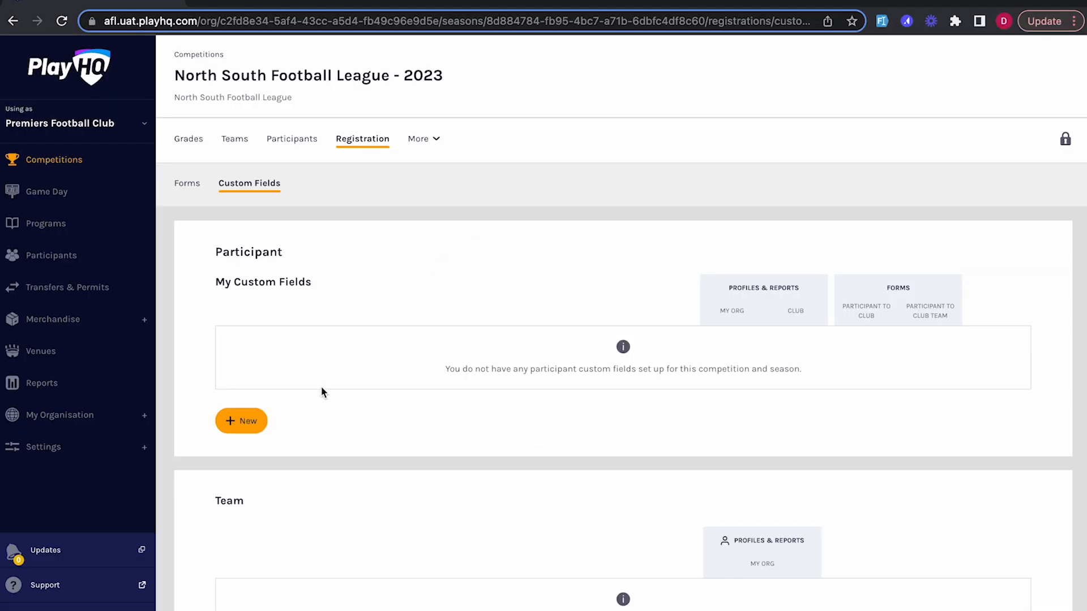
- Start a participant custom field labelled "Would you like to volunteer for a role in 2023?" with the type Dropdown List
{"action": "left_click", "coordinate": [243, 421]}
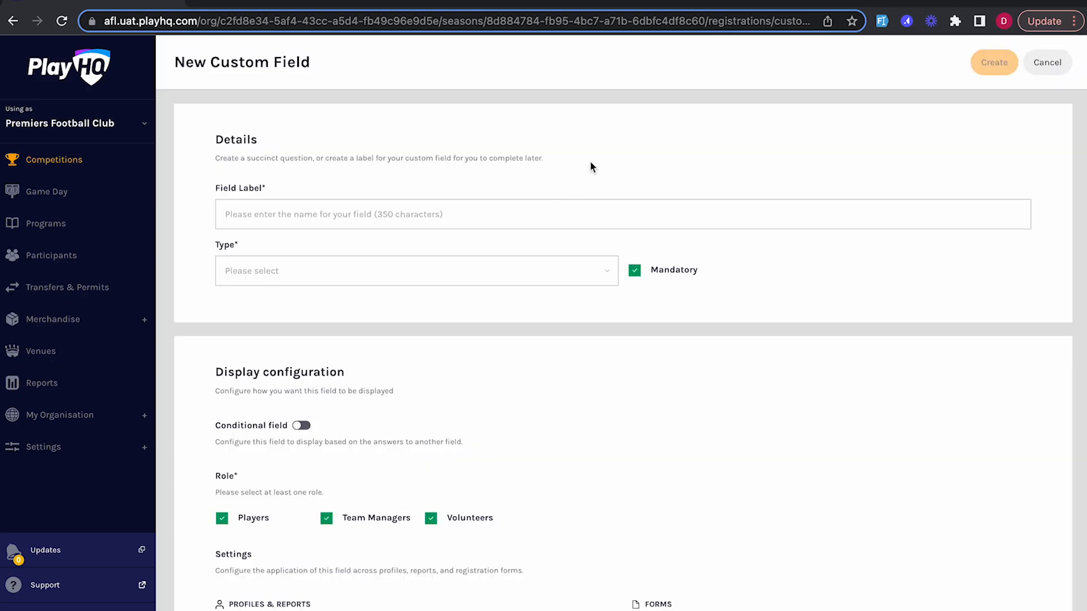
{"action": "left_click", "coordinate": [343, 213]}
{"action": "type", "text": "Would you like to volunteer for a role in 2023?"}
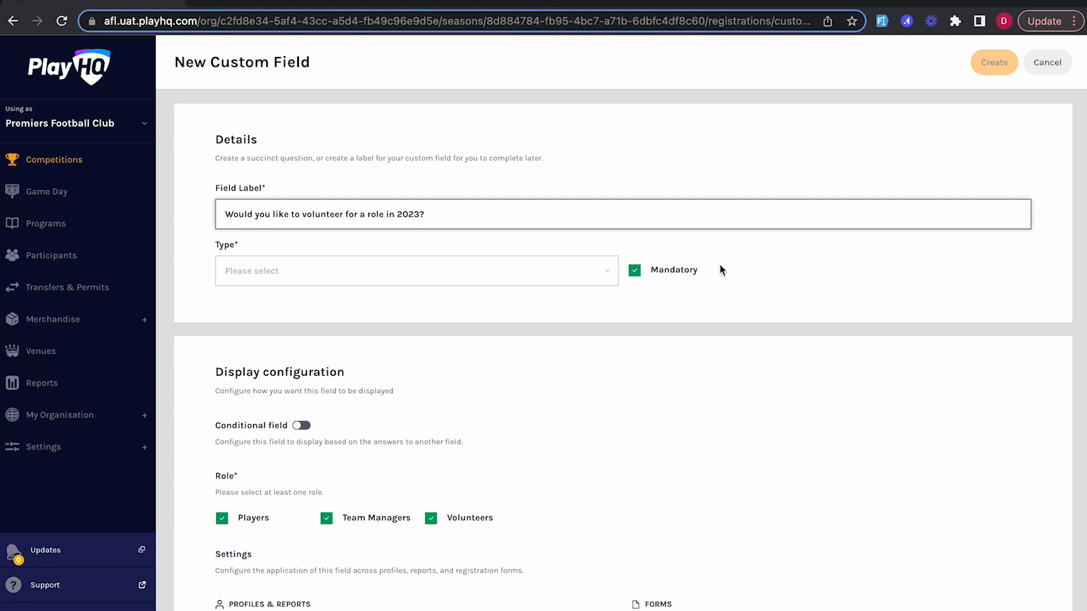
{"action": "left_click", "coordinate": [604, 276]}
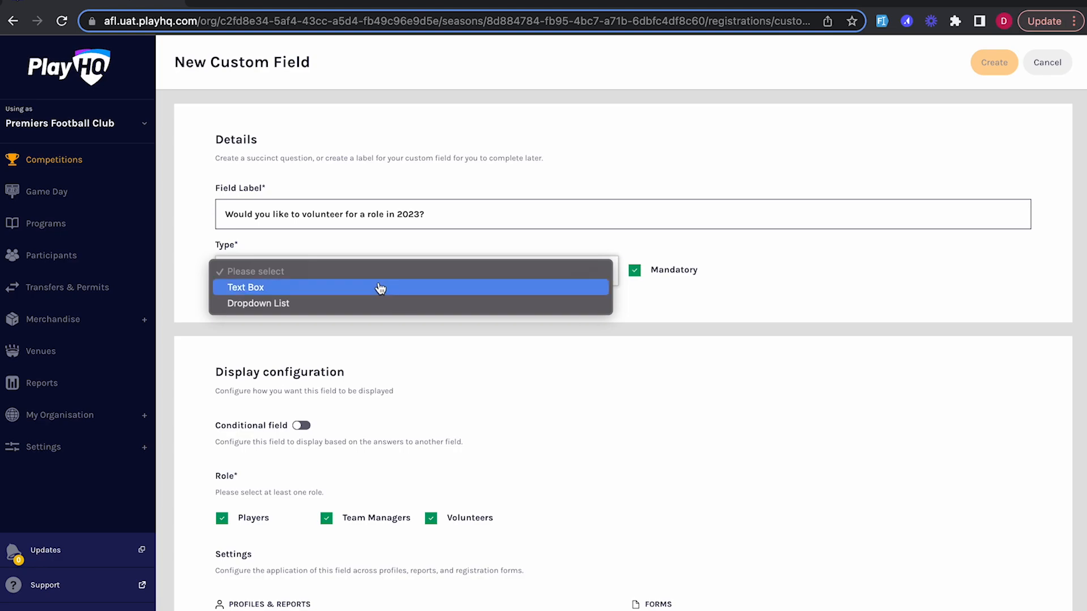
{"action": "left_click", "coordinate": [311, 305]}
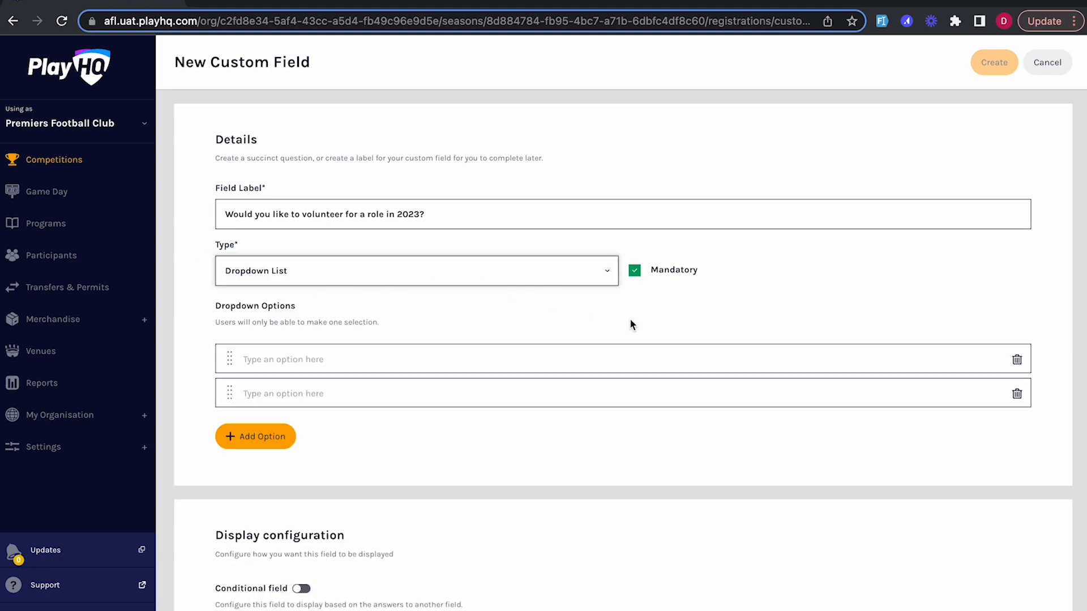
- Add the dropdown options Yes and No to the volunteering question and create the custom field
{"action": "left_click", "coordinate": [263, 360]}
{"action": "type", "text": "Yes"}
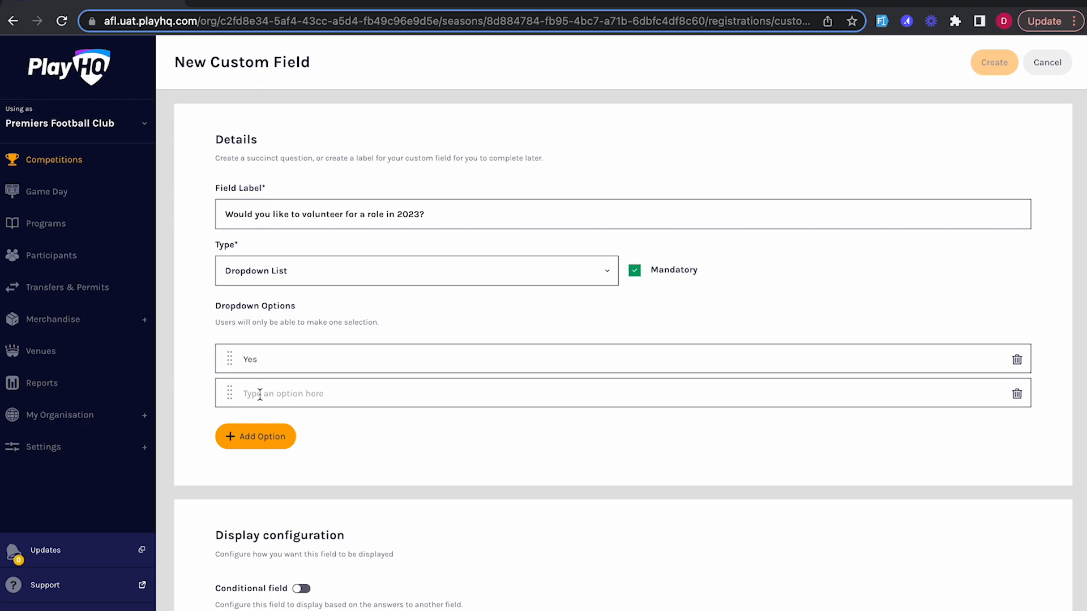
{"action": "type", "text": "No"}
{"action": "scroll", "coordinate": [607, 487], "scroll_direction": "down", "scroll_amount": 4}
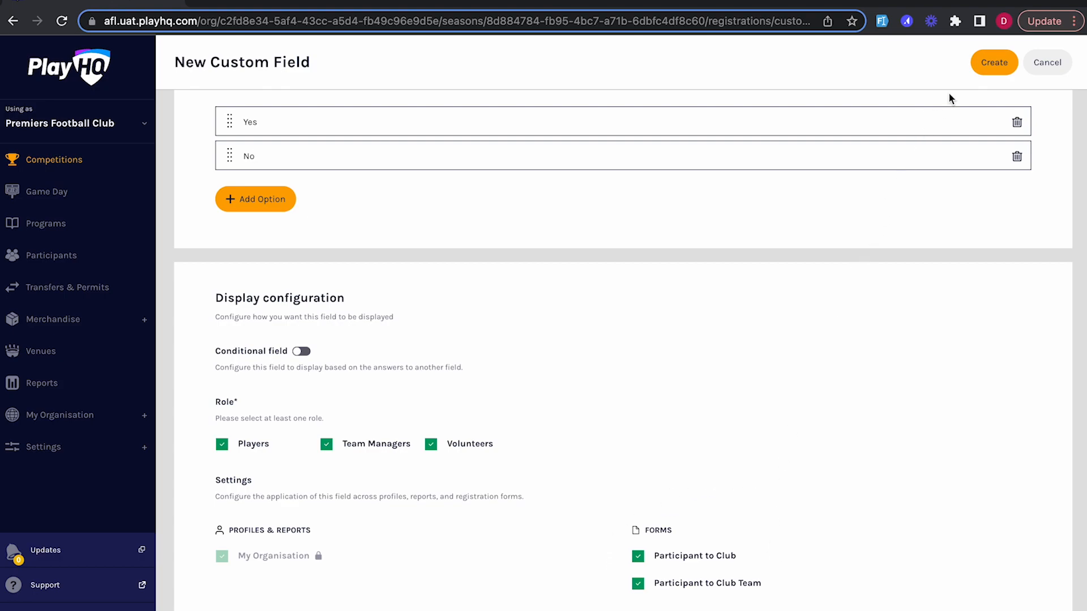
{"action": "left_click", "coordinate": [986, 70]}
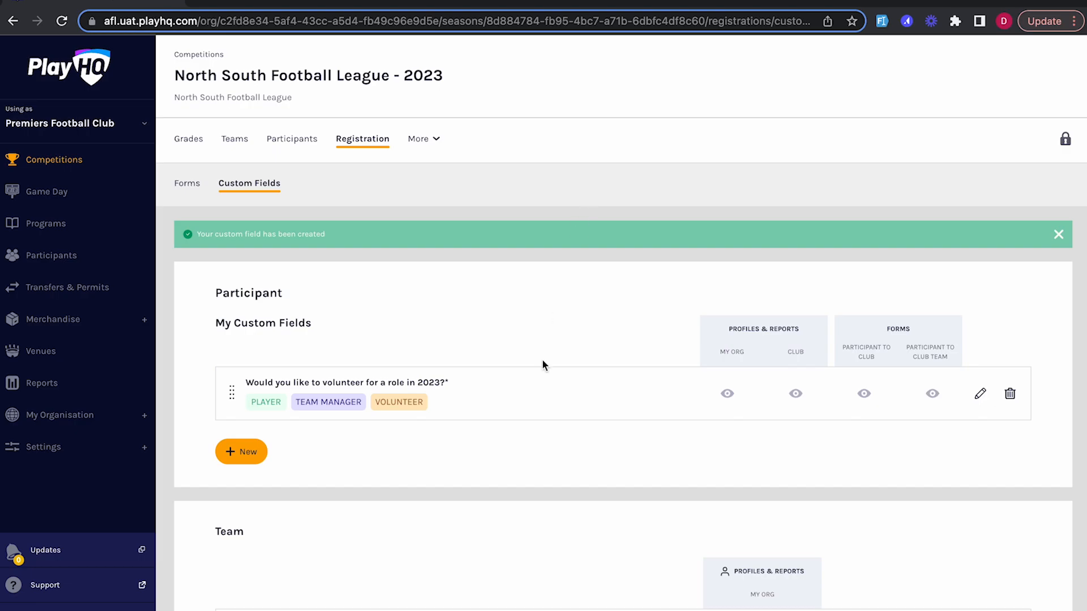
- Start another participant custom field labelled "Which role would you be interested in?" with the type Dropdown List
{"action": "left_click", "coordinate": [243, 452]}
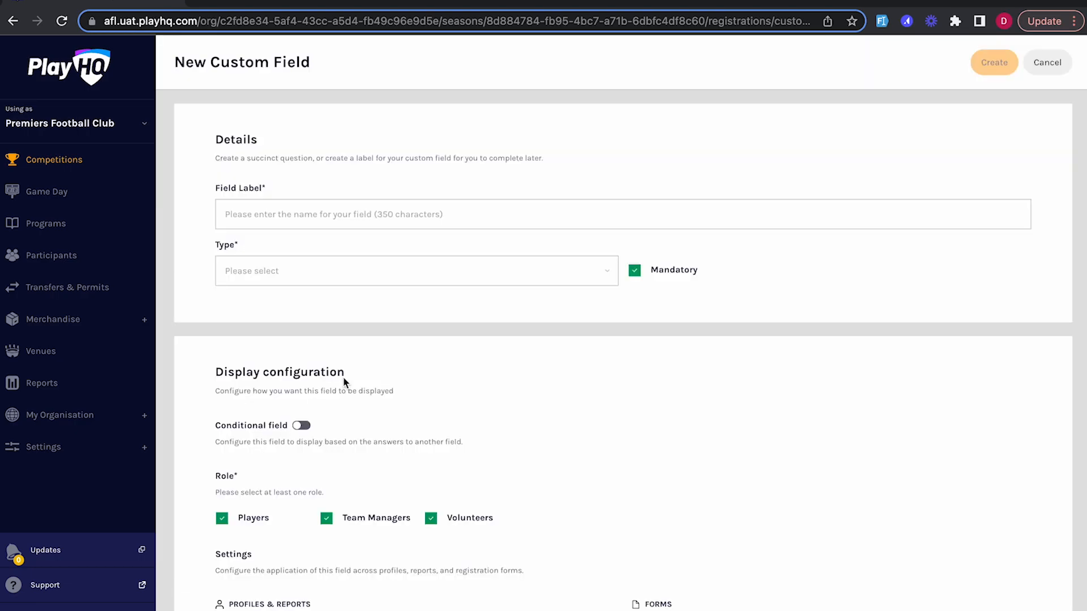
{"action": "left_click", "coordinate": [306, 215]}
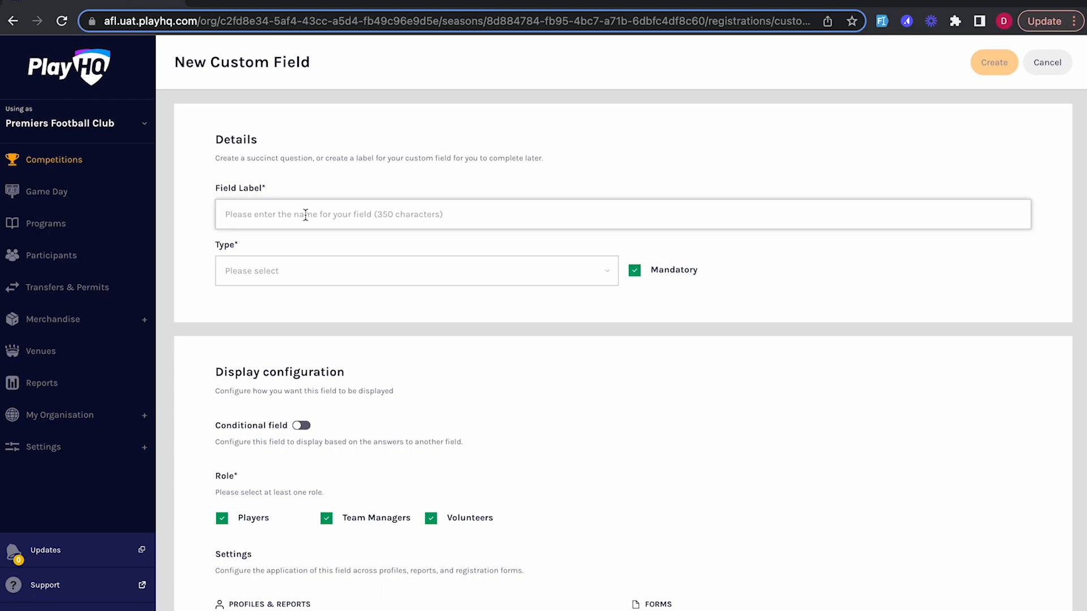
{"action": "type", "text": "Which role would you be interested in?"}
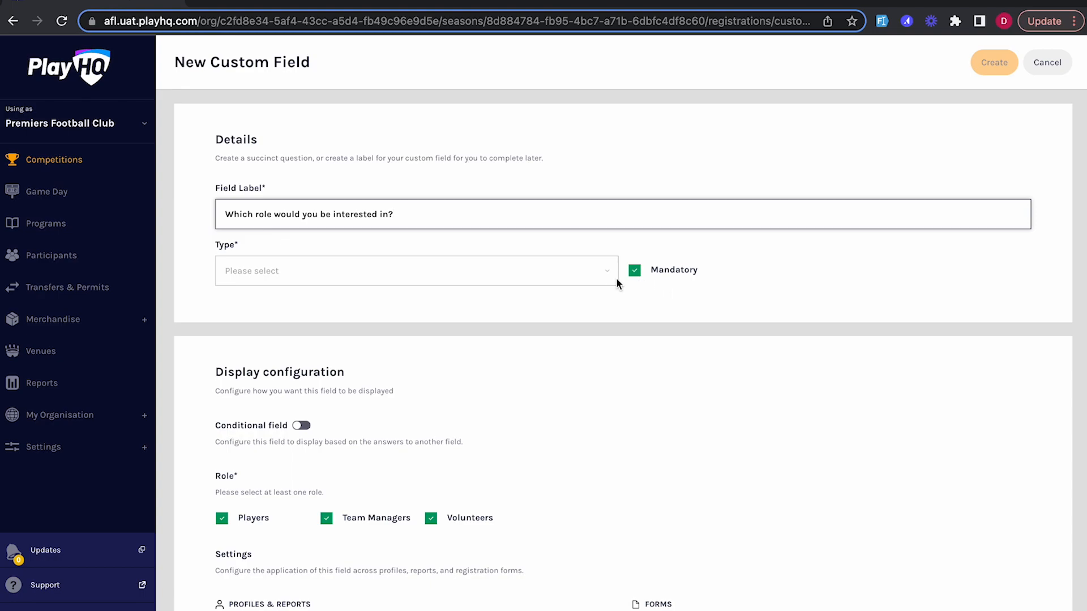
{"action": "left_click", "coordinate": [599, 275]}
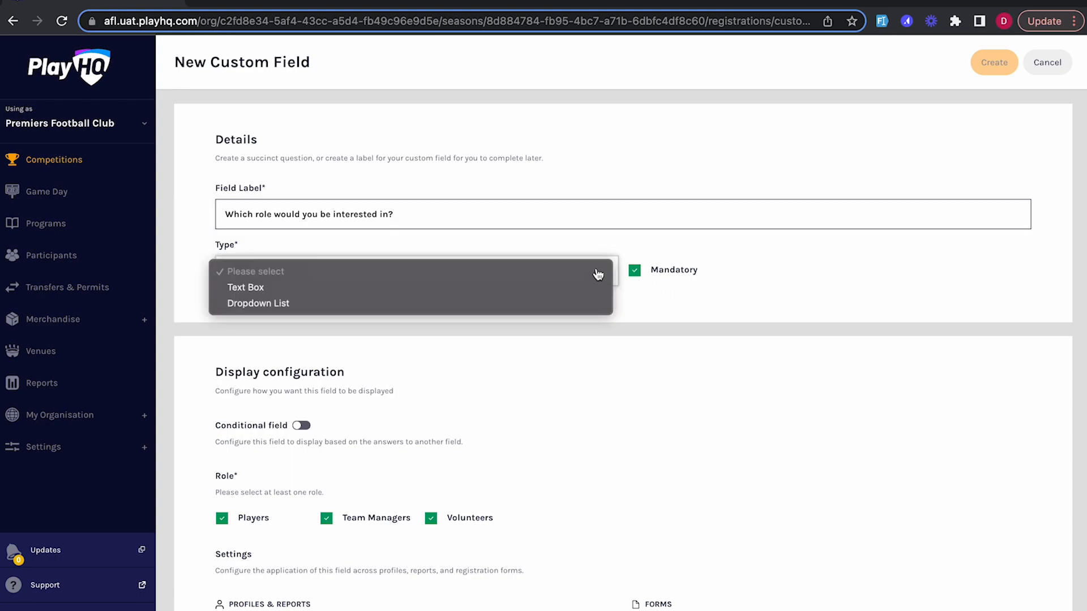
{"action": "left_click", "coordinate": [264, 307]}
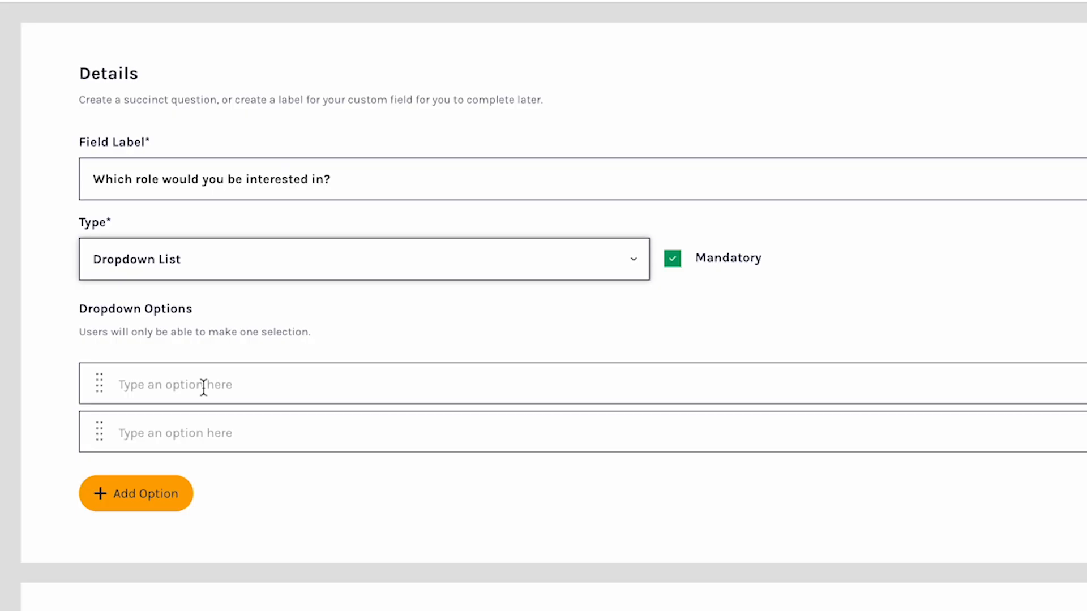
- Enter Coach, Team Manager and Umpire as the dropdown options for the role question
{"action": "left_click", "coordinate": [305, 361]}
{"action": "type", "text": "Coach"}
{"action": "left_click", "coordinate": [206, 425]}
{"action": "type", "text": "Team Manager"}
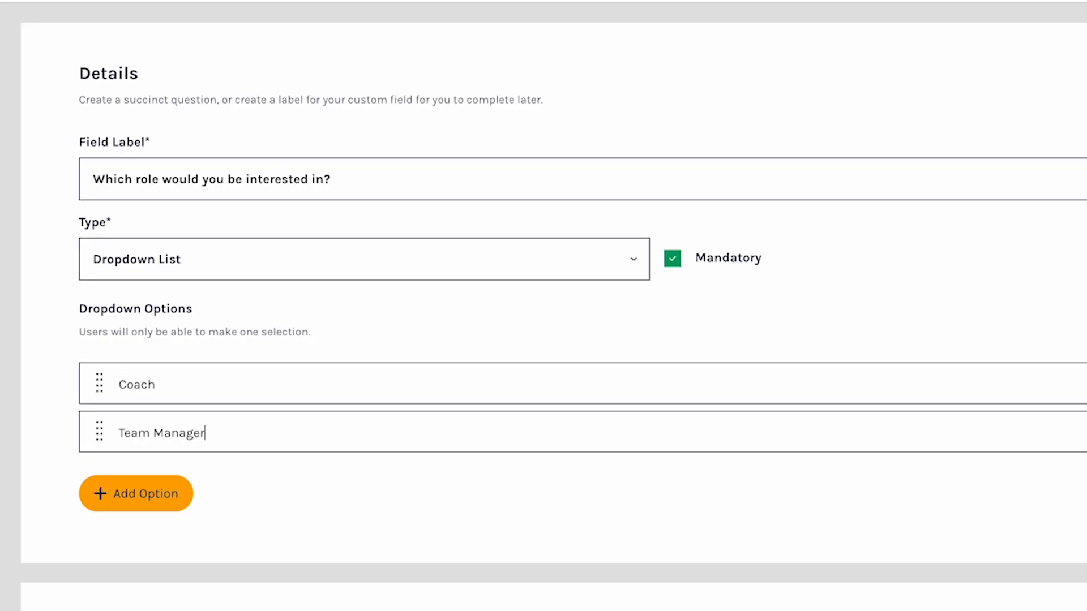
{"action": "left_click", "coordinate": [159, 501]}
{"action": "type", "text": "Umpire"}
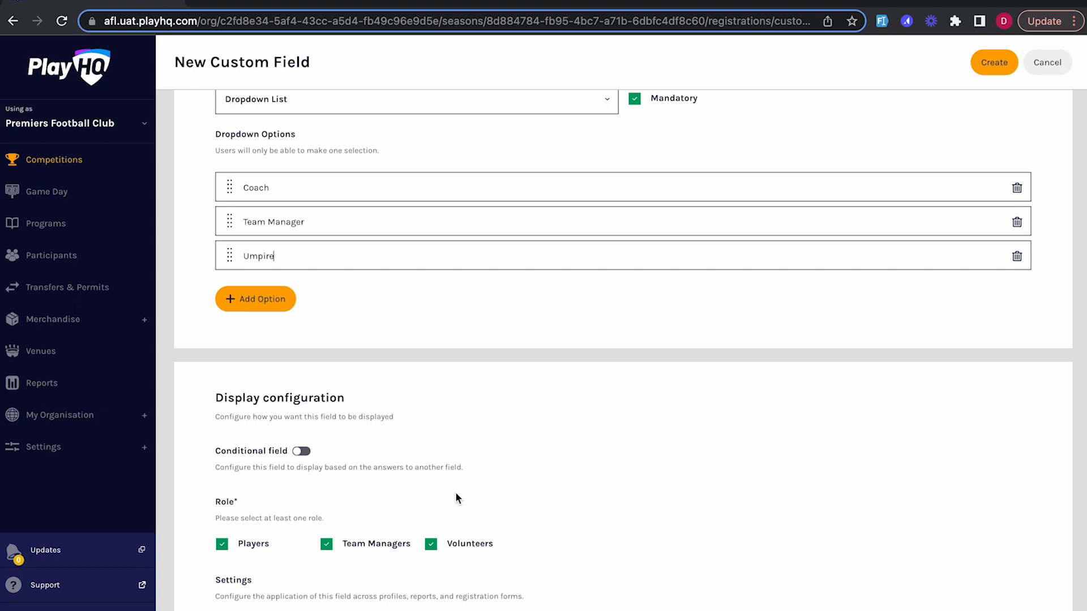
- Make the role question conditional on the answer Yes to "Would you like to volunteer for a role in 2023?" and create the field
{"action": "left_click", "coordinate": [302, 452]}
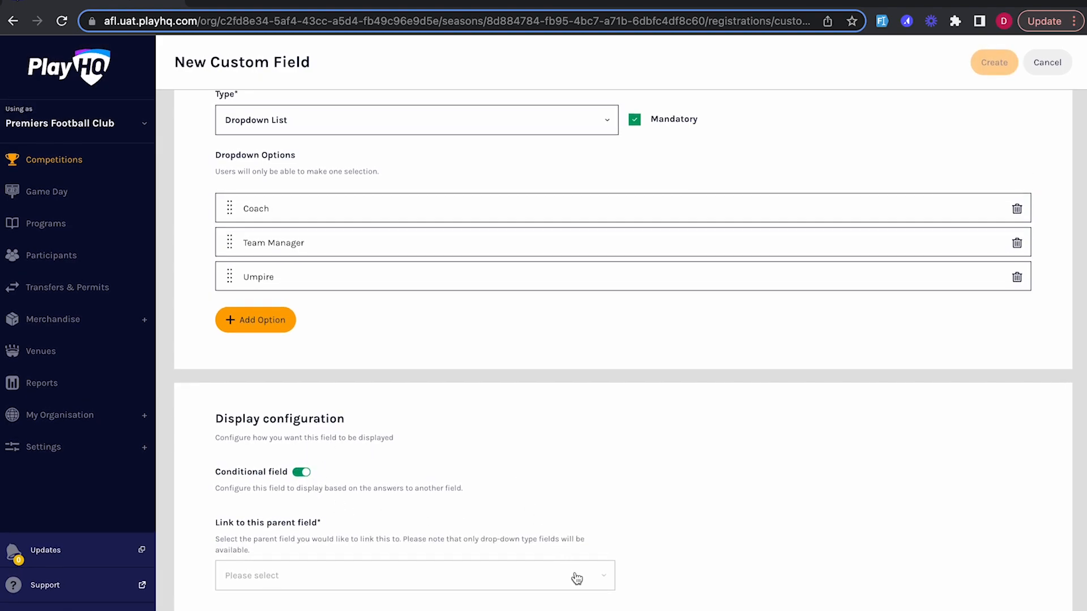
{"action": "left_click", "coordinate": [576, 576]}
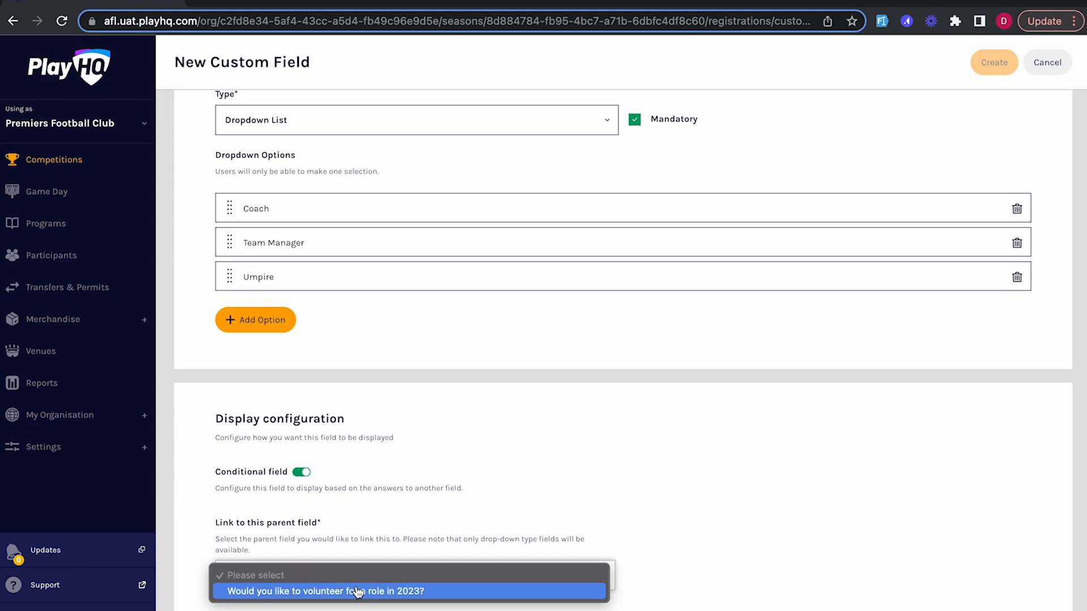
{"action": "left_click", "coordinate": [358, 592]}
{"action": "scroll", "coordinate": [661, 523], "scroll_direction": "down", "scroll_amount": 2}
{"action": "left_click", "coordinate": [581, 582]}
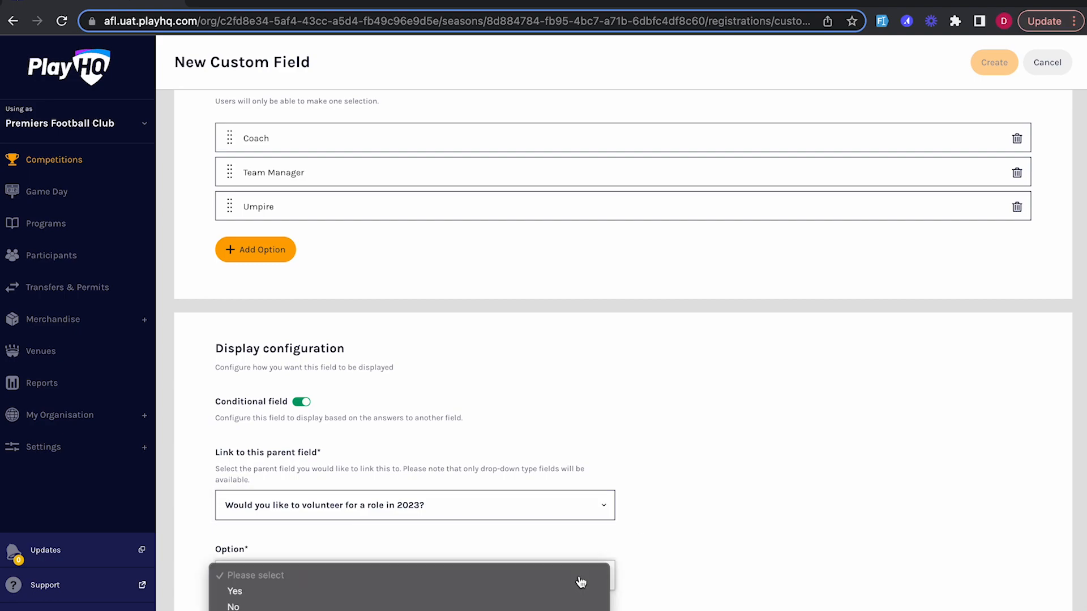
{"action": "left_click", "coordinate": [241, 593]}
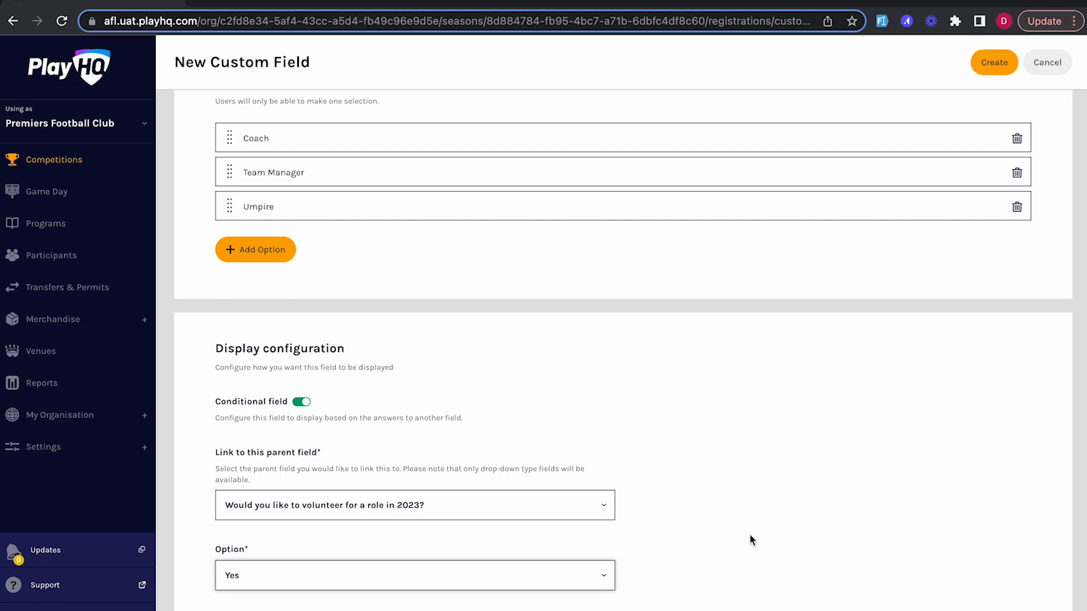
{"action": "left_click", "coordinate": [992, 69]}
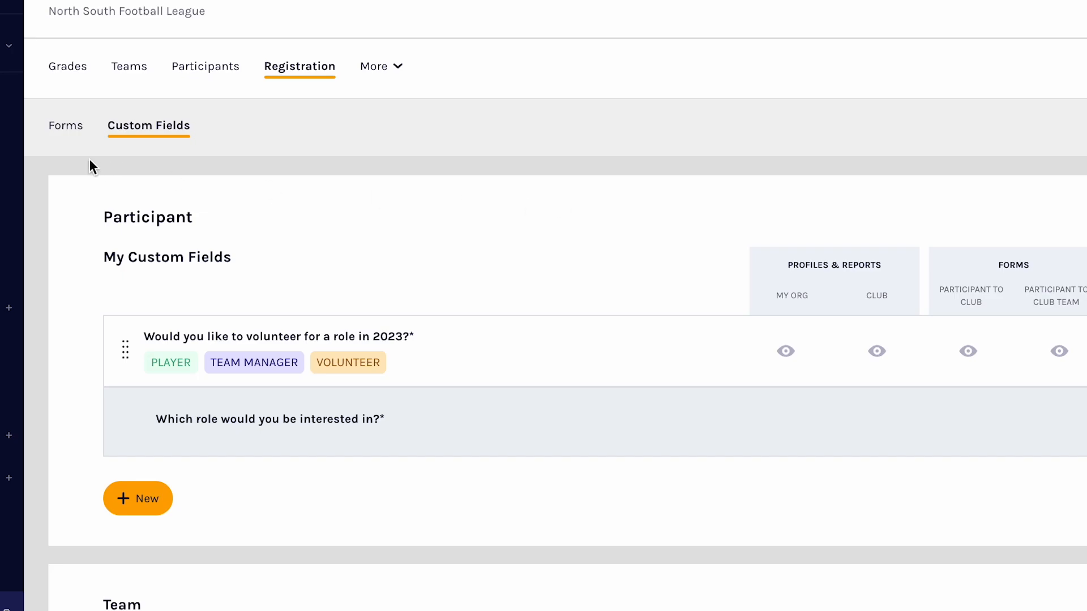
- Open the Participant to Club registration form's settings and review the registration period and fee sections
{"action": "left_click", "coordinate": [67, 136]}
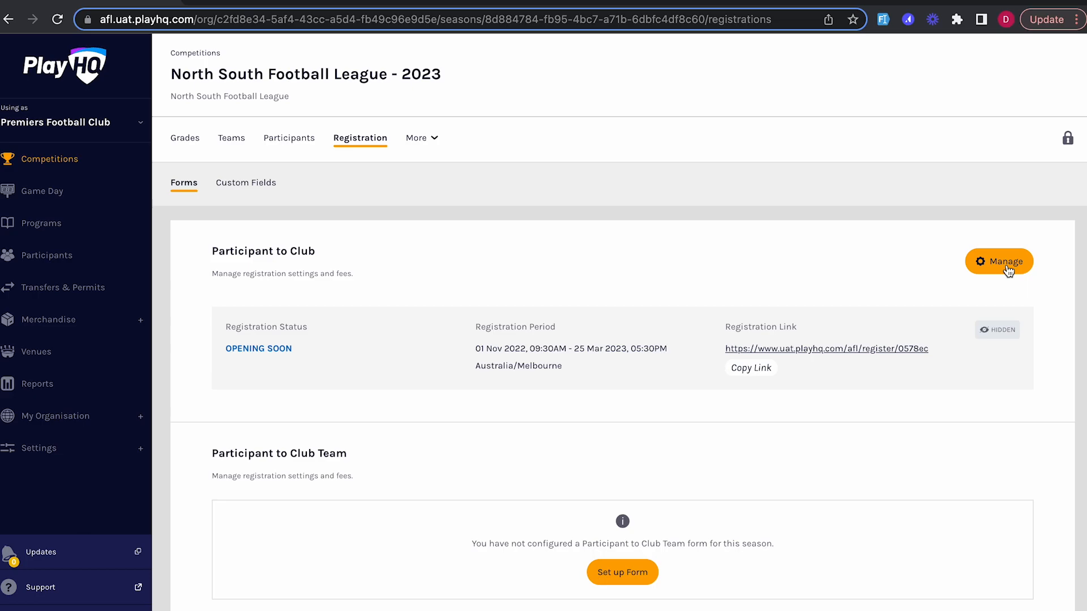
{"action": "left_click", "coordinate": [975, 264]}
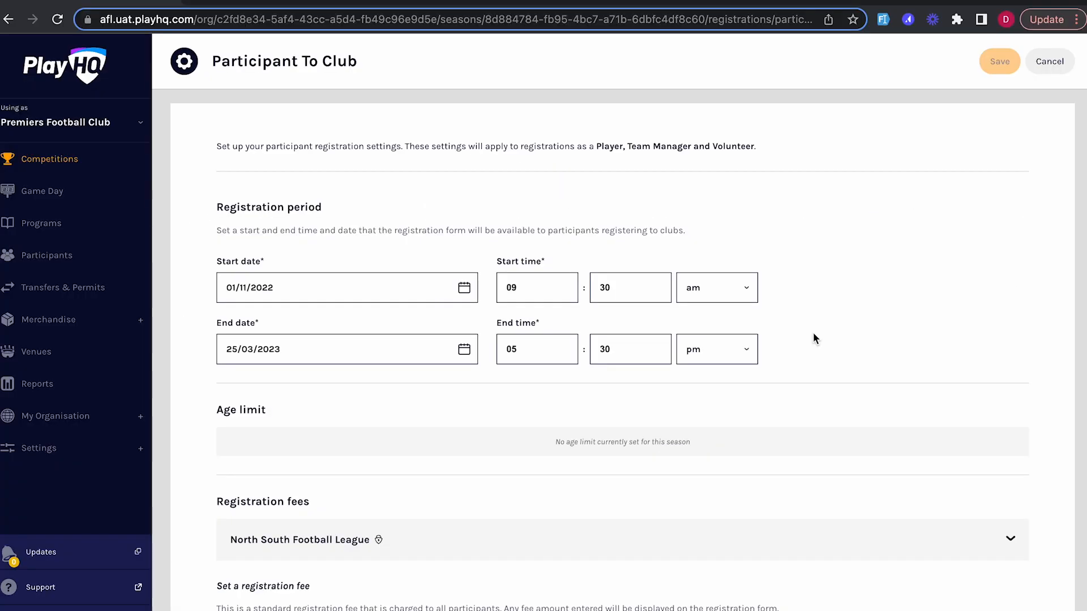
{"action": "scroll", "coordinate": [1005, 294], "scroll_direction": "down", "scroll_amount": 3}
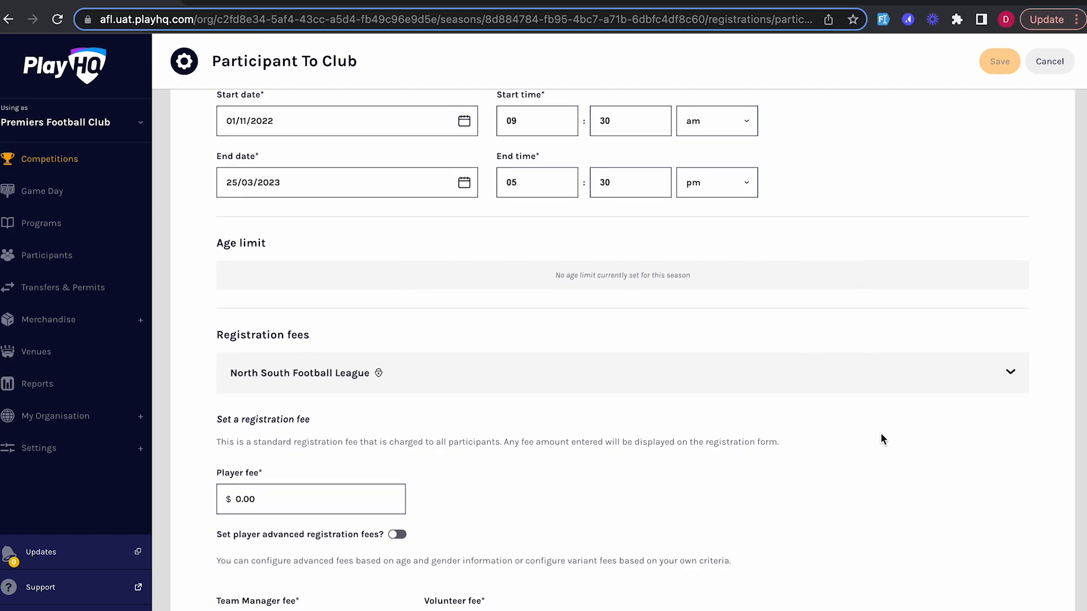
{"action": "scroll", "coordinate": [881, 437], "scroll_direction": "down", "scroll_amount": 2}
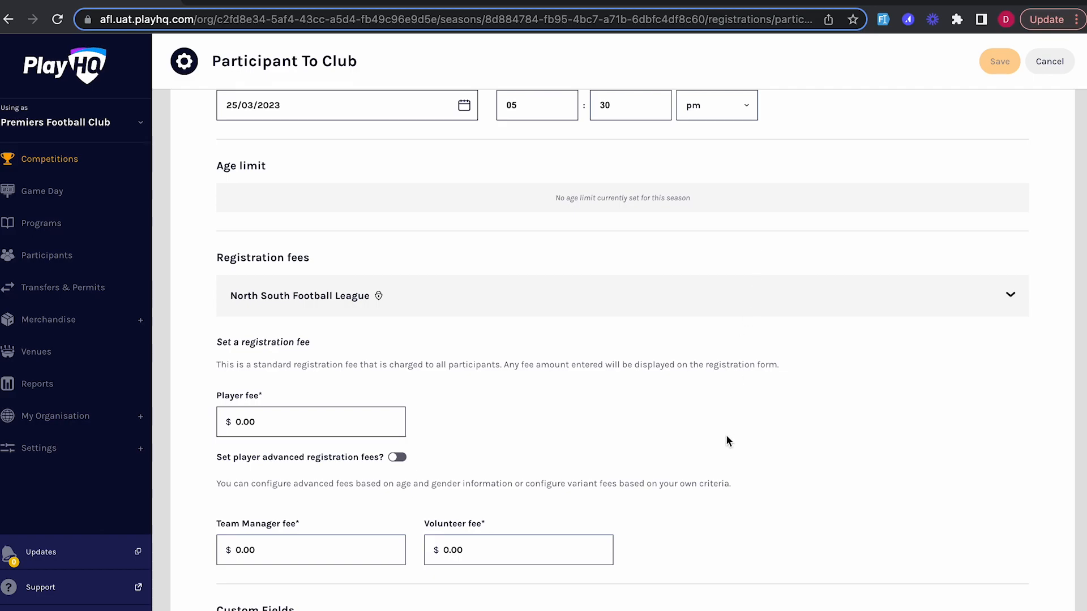
- Set the standard player registration fee to $250 on the Participant to Club form
{"action": "scroll", "coordinate": [726, 434], "scroll_direction": "down", "scroll_amount": 3}
{"action": "left_click", "coordinate": [287, 282]}
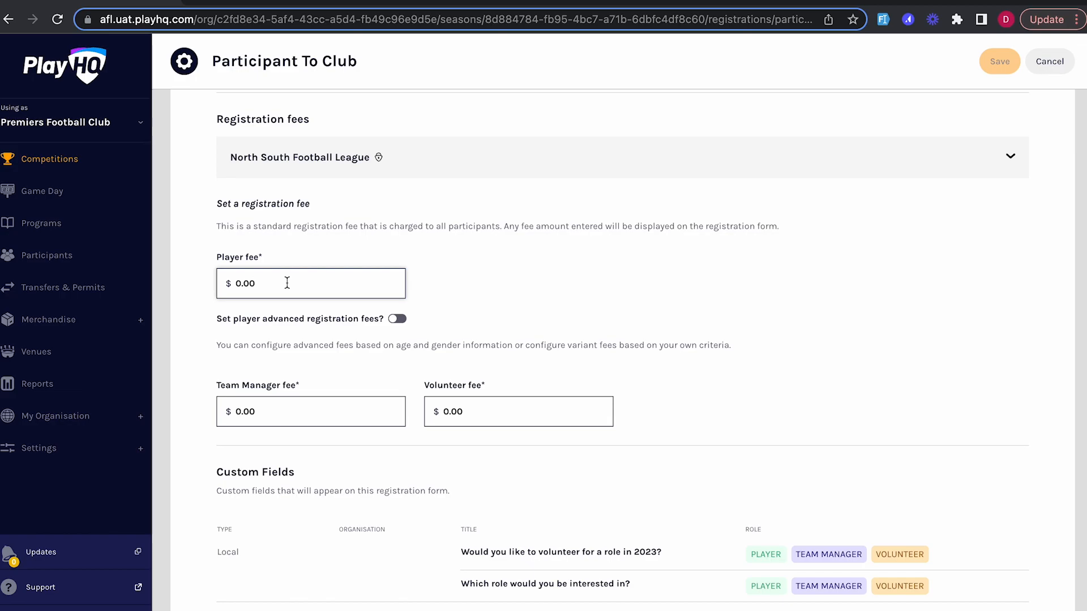
{"action": "key", "text": "BackSpace"}
{"action": "key", "text": "BackSpace"}
{"action": "key", "text": "BackSpace"}
{"action": "key", "text": "BackSpace"}
{"action": "type", "text": "250"}
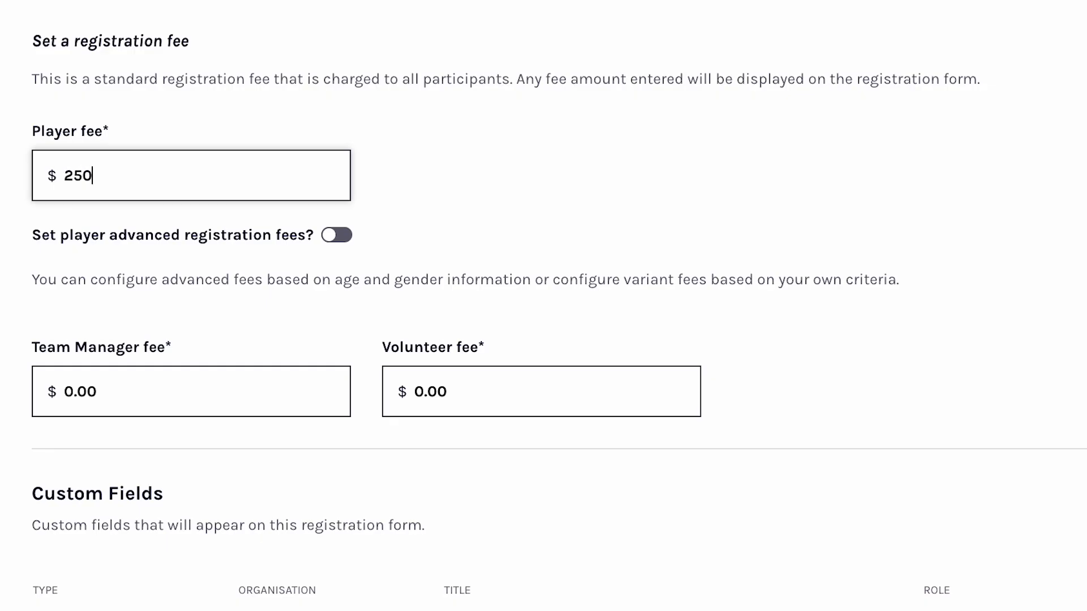
{"action": "scroll", "coordinate": [844, 220], "scroll_direction": "down", "scroll_amount": 1}
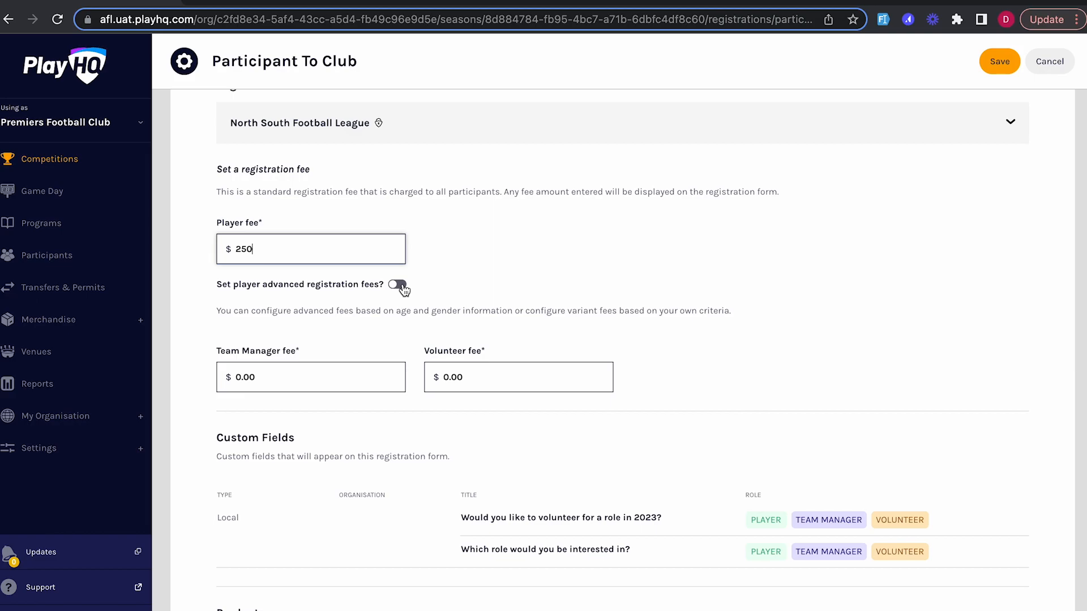
- Enable advanced player registration fees and base them on variants instead of age and gender
{"action": "left_click", "coordinate": [401, 287]}
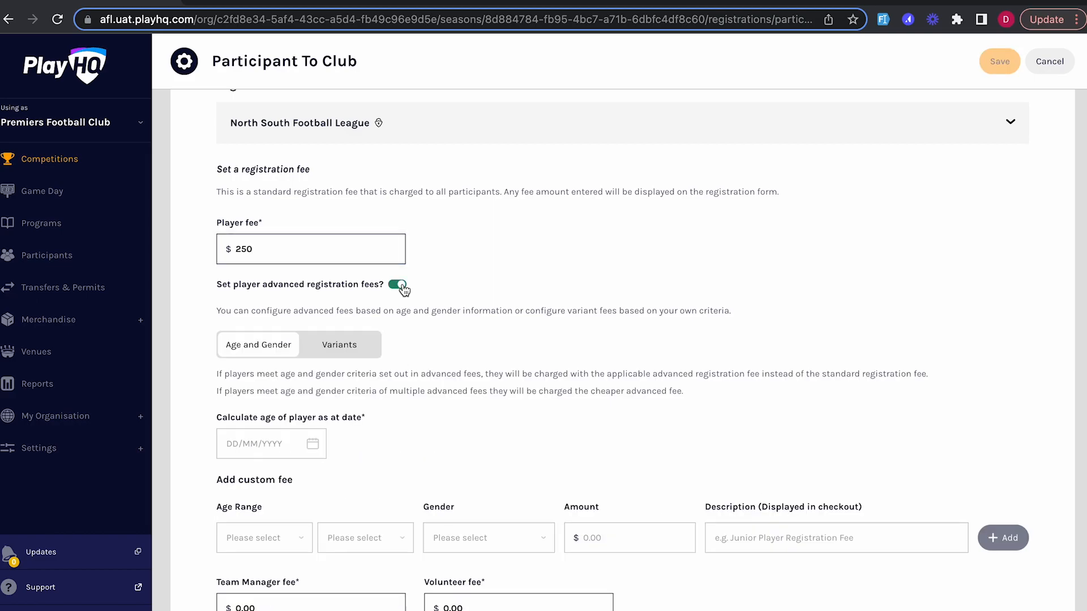
{"action": "scroll", "coordinate": [564, 347], "scroll_direction": "down", "scroll_amount": 2}
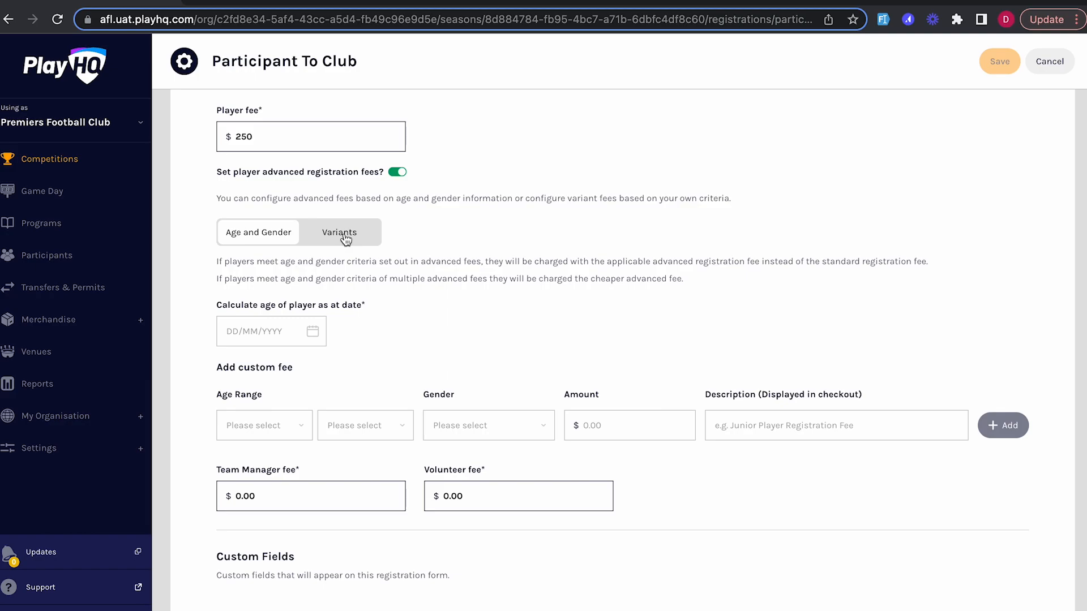
{"action": "left_click", "coordinate": [346, 241]}
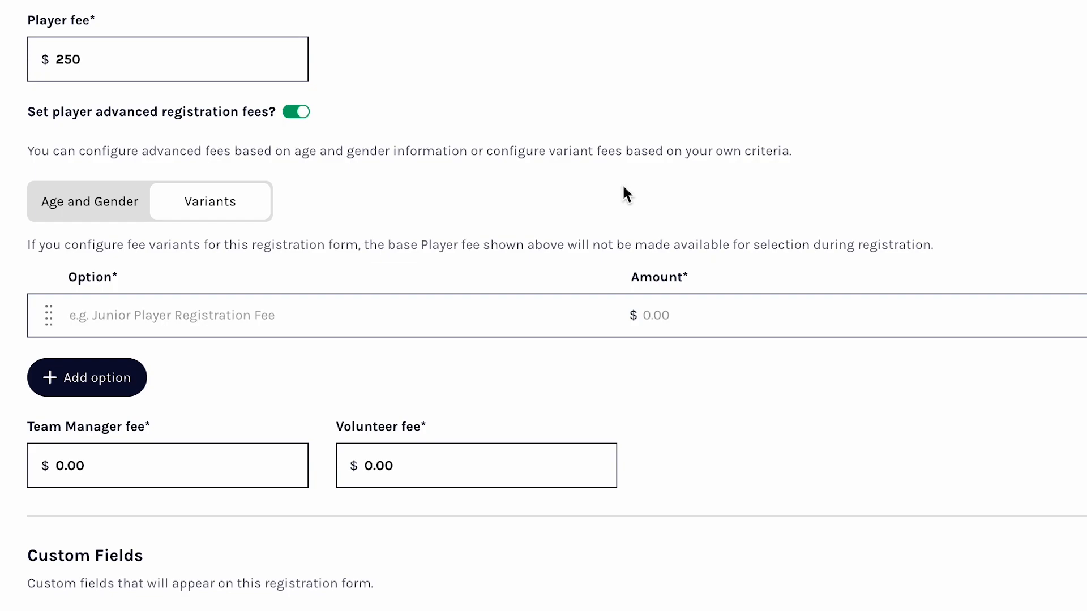
- Add three player fee variants named Student Concession, Junior Under 18 and Senior Over 18
{"action": "left_click", "coordinate": [133, 312]}
{"action": "type", "text": "Student Concession"}
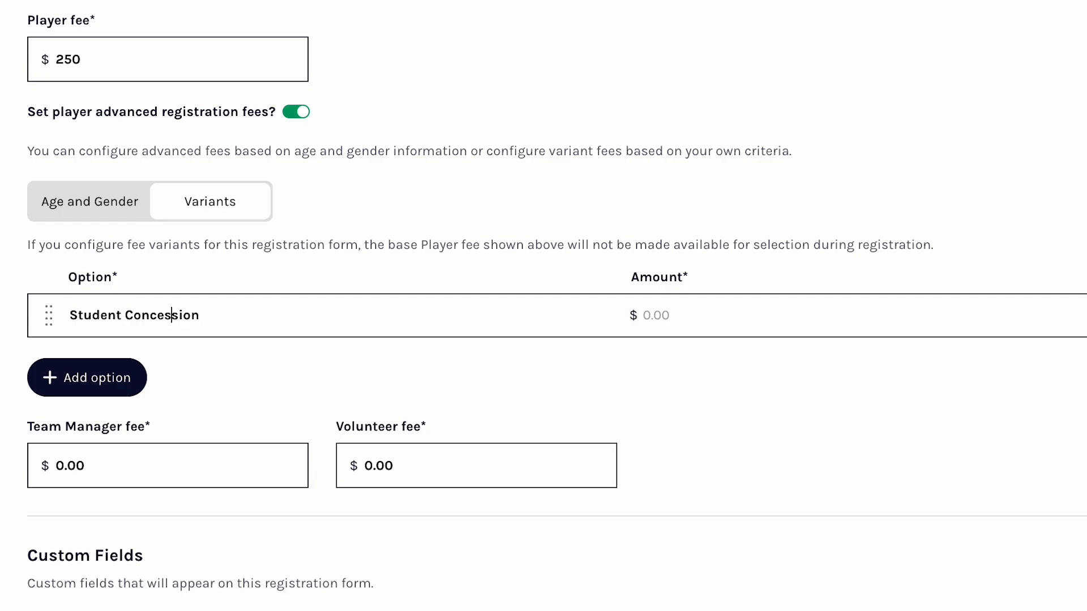
{"action": "left_click", "coordinate": [114, 381]}
{"action": "left_click", "coordinate": [154, 368]}
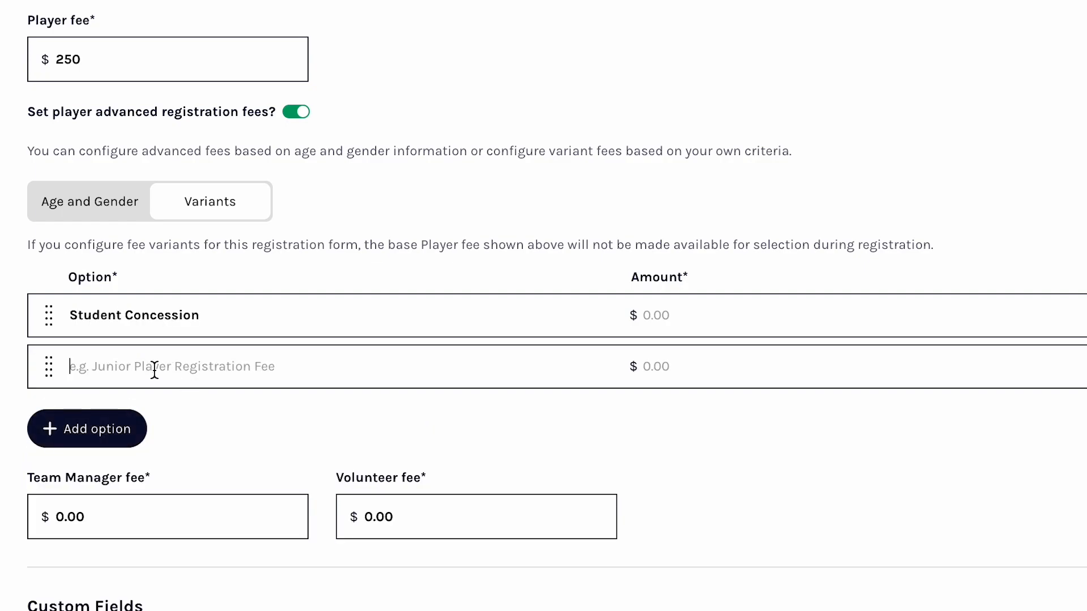
{"action": "type", "text": "Junior Under 18"}
{"action": "left_click", "coordinate": [87, 429]}
{"action": "left_click", "coordinate": [129, 417]}
{"action": "type", "text": "Se"}
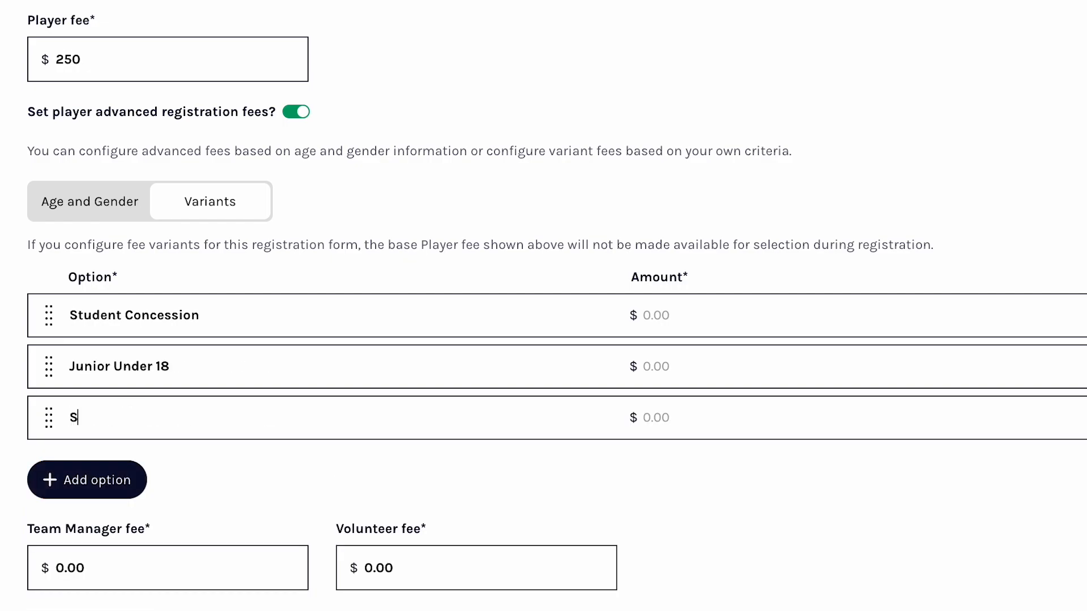
{"action": "type", "text": "nior Over 18"}
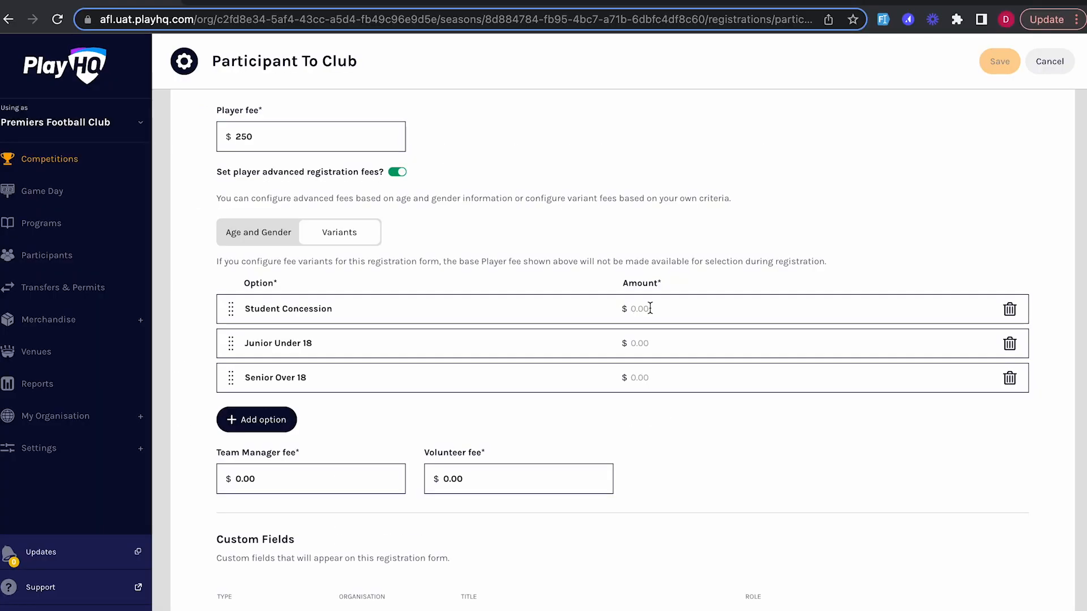
- Set the variant amounts to $180 for Student Concession, $180 for Junior Under 18 and $250 for Senior Over 18
{"action": "left_click", "coordinate": [649, 308]}
{"action": "type", "text": "180"}
{"action": "key", "text": "Tab"}
{"action": "type", "text": "180"}
{"action": "key", "text": "Tab"}
{"action": "type", "text": "250"}
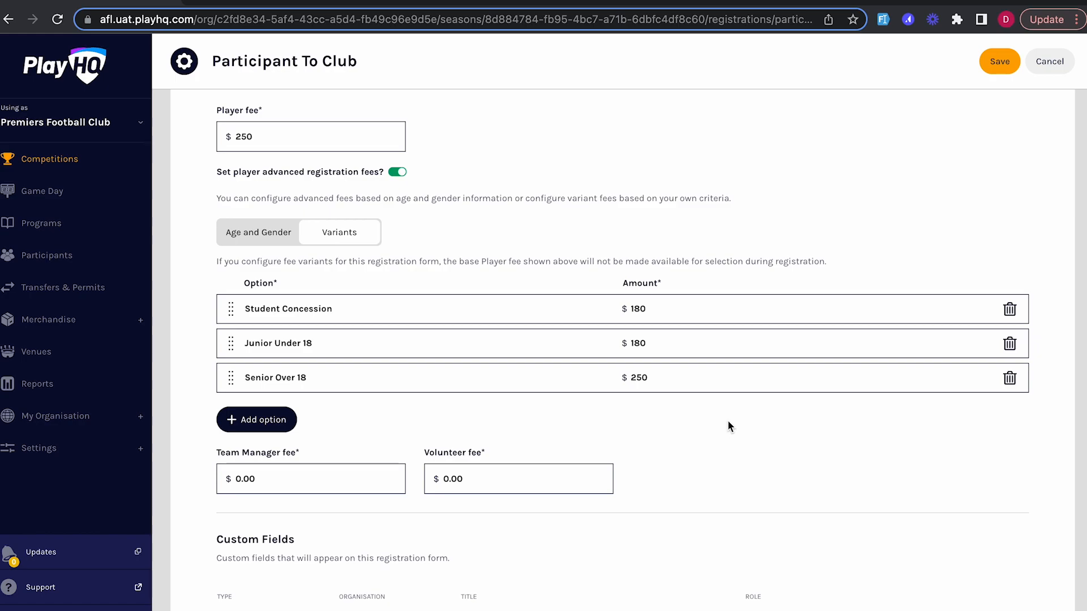
- Add the Jumper & Shorts product to the Participant to Club registration form
{"action": "scroll", "coordinate": [729, 459], "scroll_direction": "down", "scroll_amount": 4}
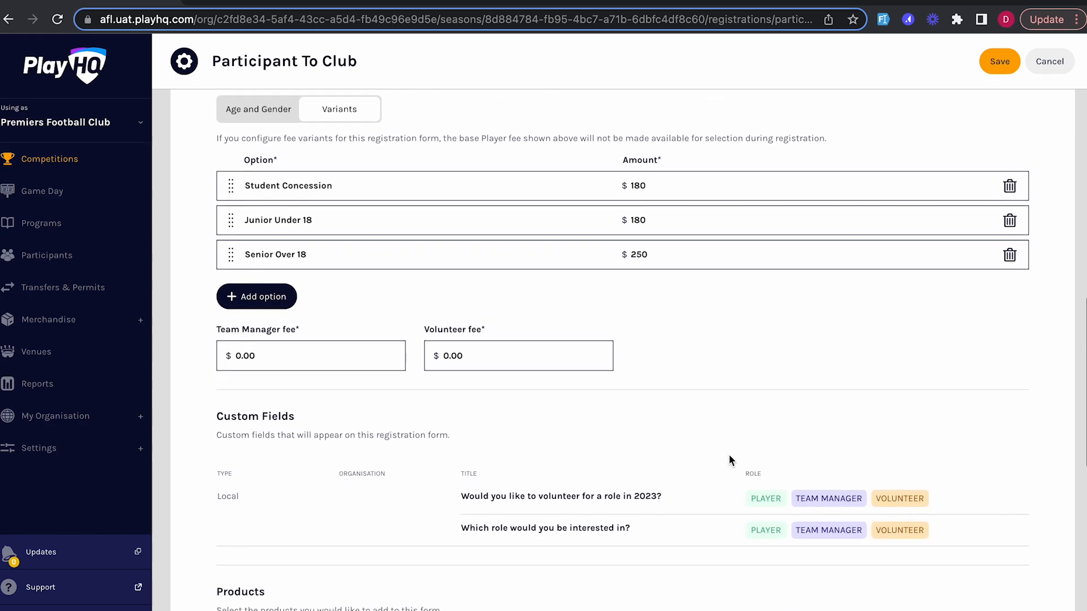
{"action": "scroll", "coordinate": [729, 460], "scroll_direction": "down", "scroll_amount": 1}
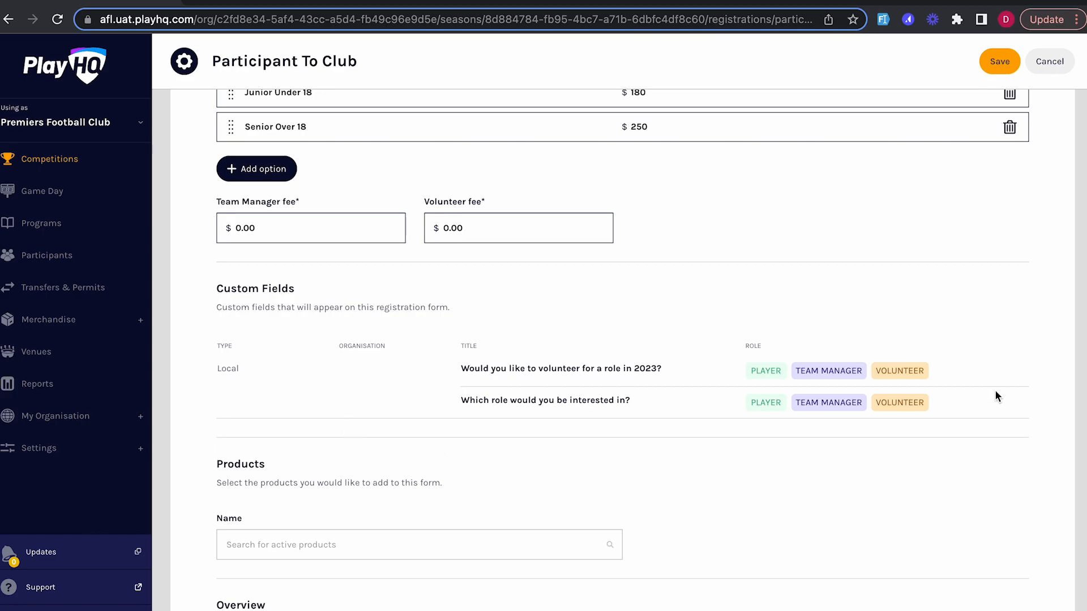
{"action": "scroll", "coordinate": [827, 508], "scroll_direction": "down", "scroll_amount": 3}
{"action": "left_click", "coordinate": [372, 397]}
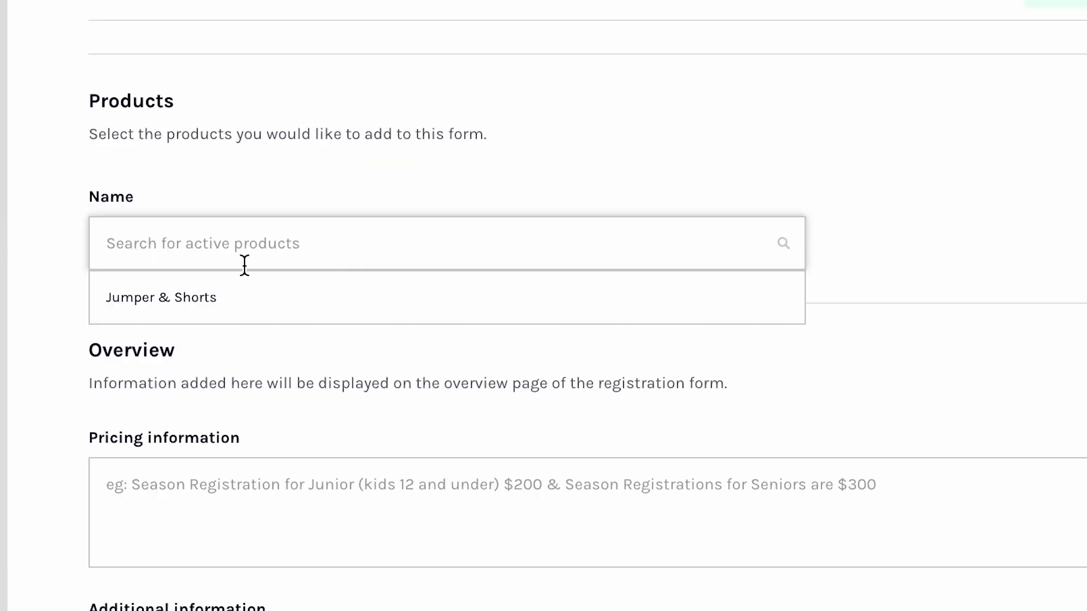
{"action": "left_click", "coordinate": [184, 306]}
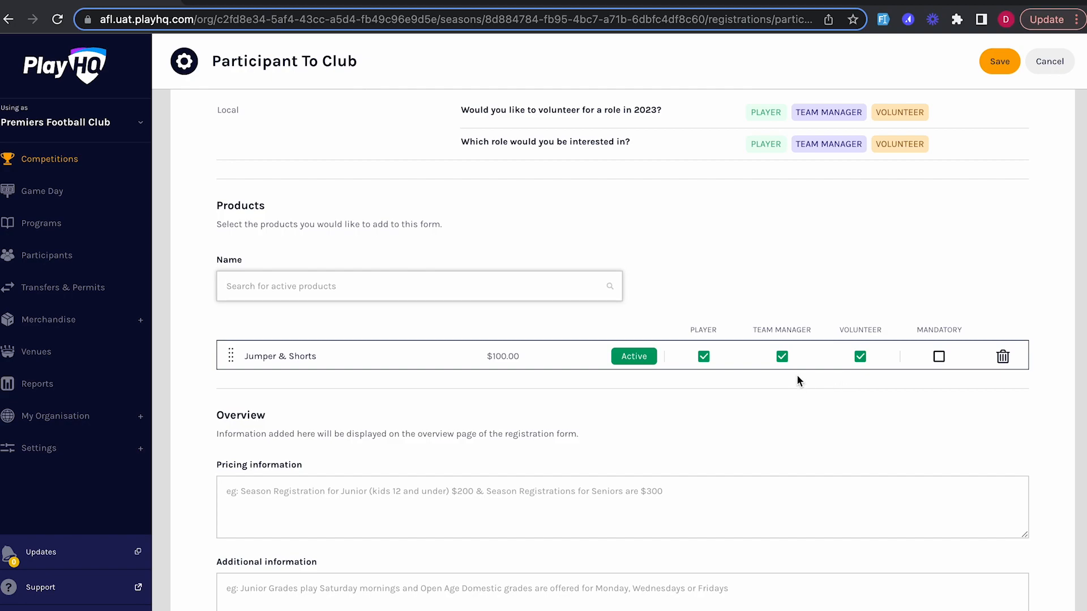
- Limit the Jumper & Shorts product to the Player role and make it mandatory
{"action": "left_click", "coordinate": [783, 357]}
{"action": "left_click", "coordinate": [860, 356]}
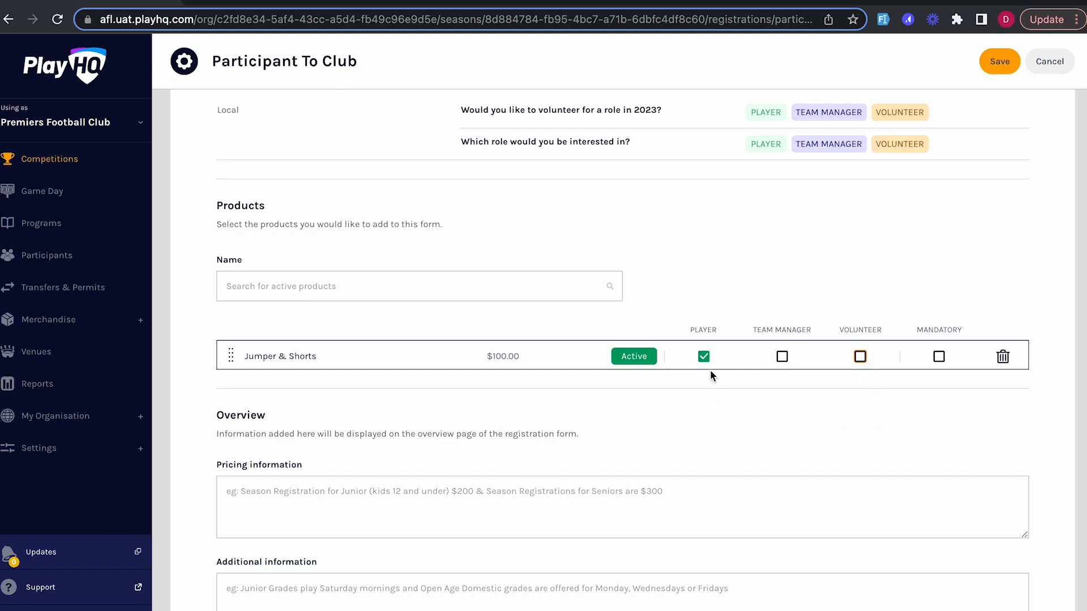
{"action": "left_click", "coordinate": [940, 358]}
- Enter "All fees must be paid upon registration" as the pricing information in the form's overview
{"action": "scroll", "coordinate": [804, 452], "scroll_direction": "down", "scroll_amount": 3}
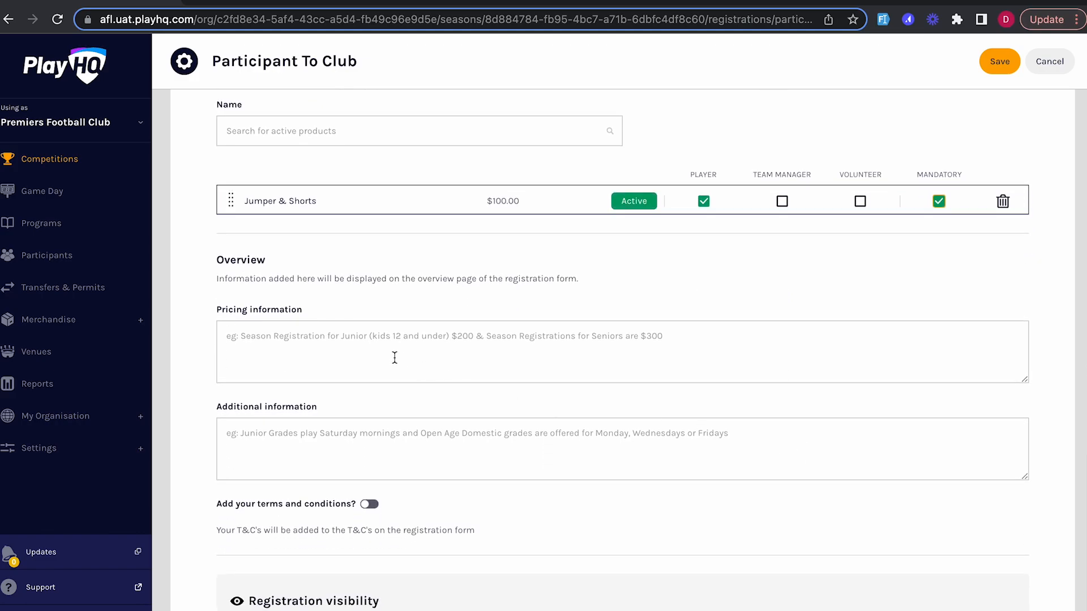
{"action": "left_click", "coordinate": [384, 353]}
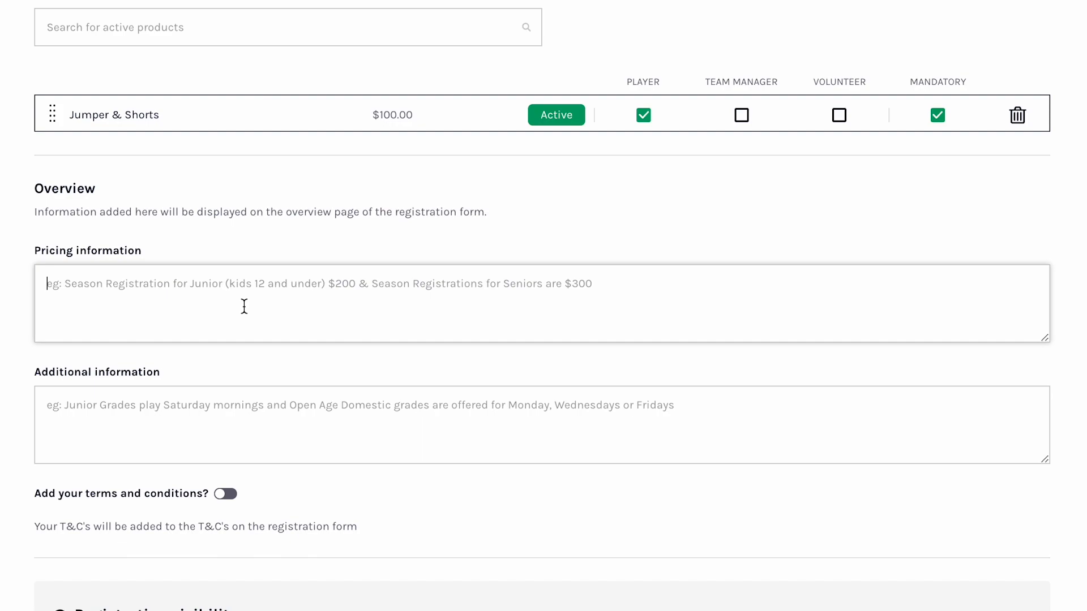
{"action": "type", "text": "All fees must be paid upon registration"}
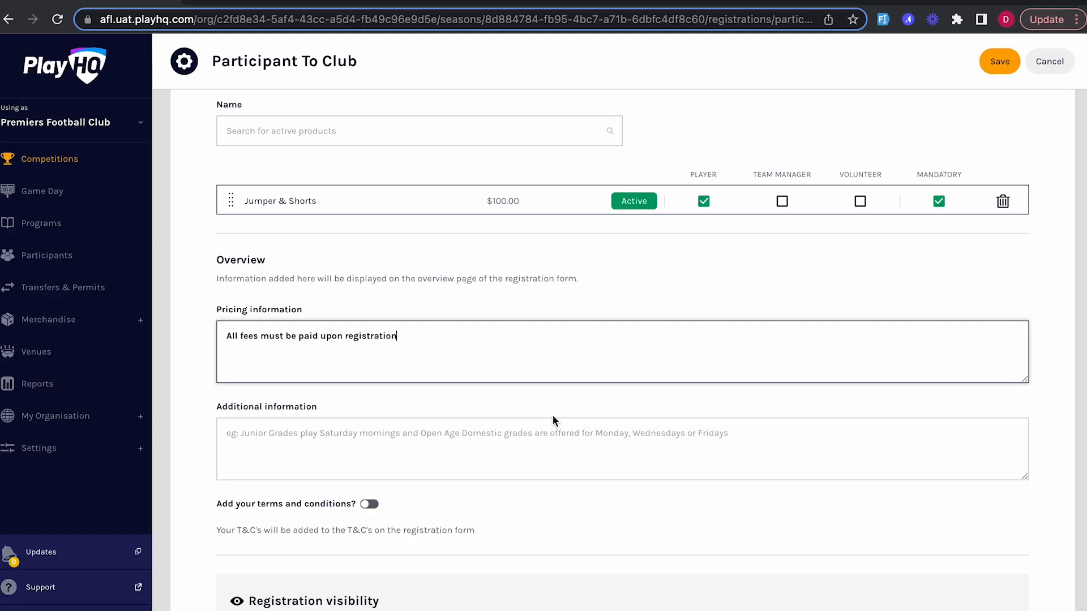
- Turn on the club's own terms and conditions, set the registration visibility to Visible and save the form
{"action": "scroll", "coordinate": [552, 414], "scroll_direction": "down", "scroll_amount": 1}
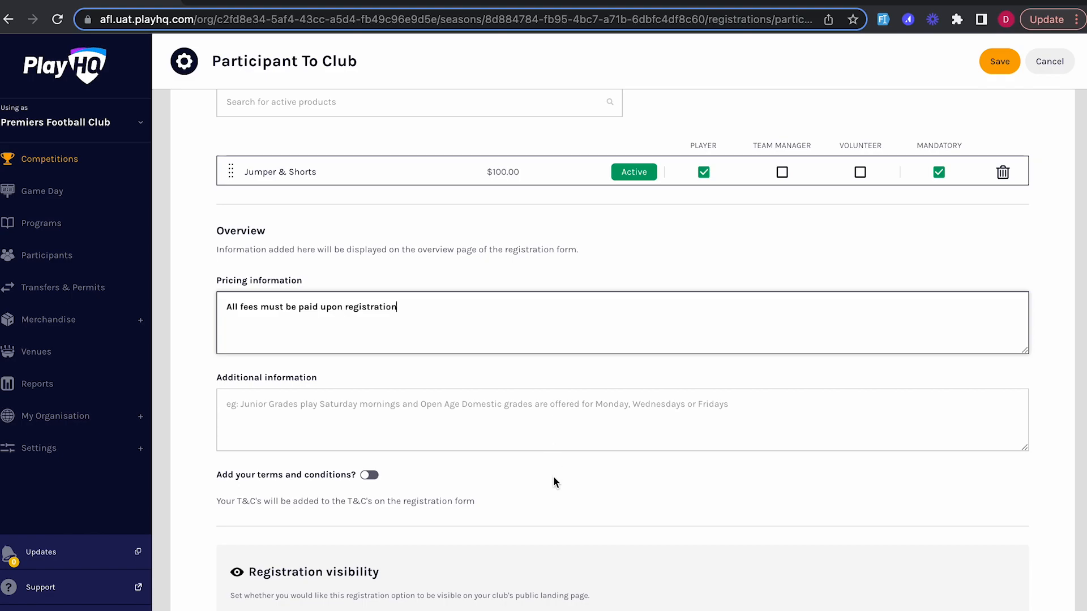
{"action": "scroll", "coordinate": [553, 478], "scroll_direction": "down", "scroll_amount": 1}
{"action": "left_click", "coordinate": [371, 426]}
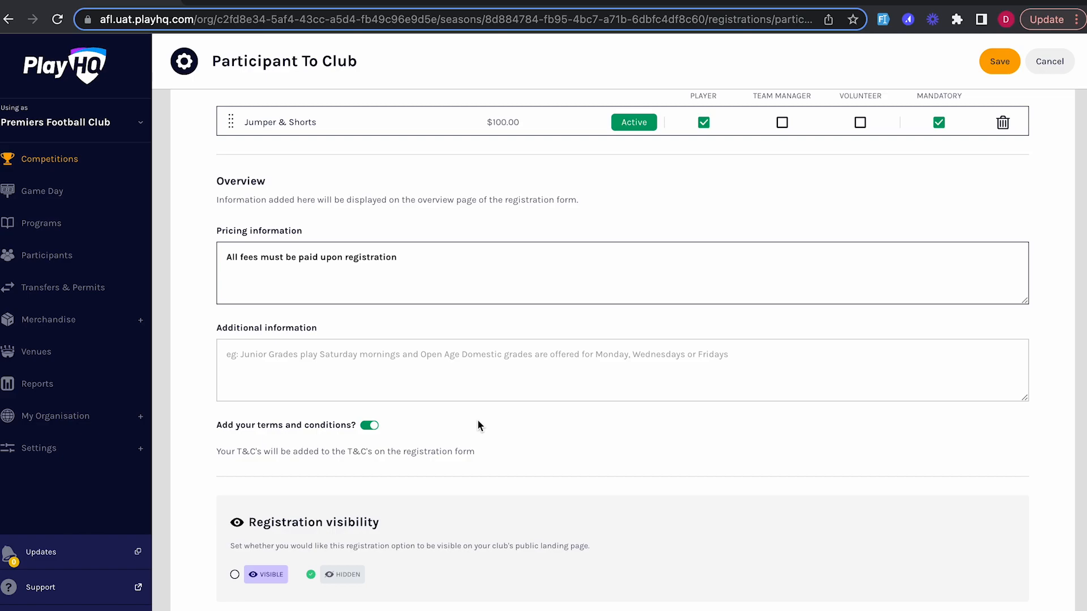
{"action": "left_click", "coordinate": [234, 576]}
{"action": "left_click", "coordinate": [1001, 64]}
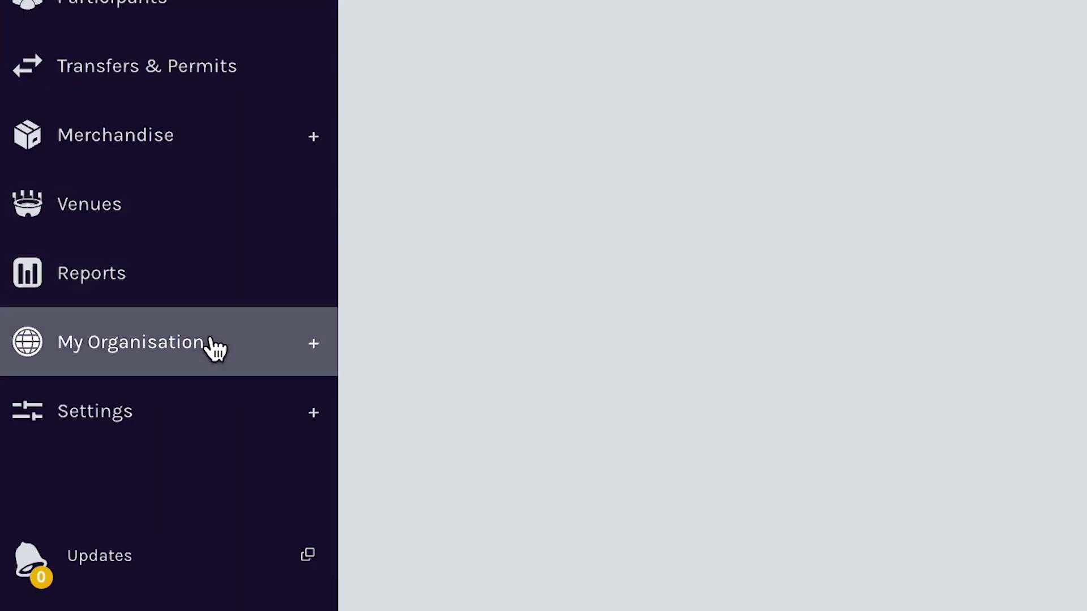
- Start a new standard voucher for the organisation, naming it Early Bird Discount with a value of $50
{"action": "left_click", "coordinate": [215, 348]}
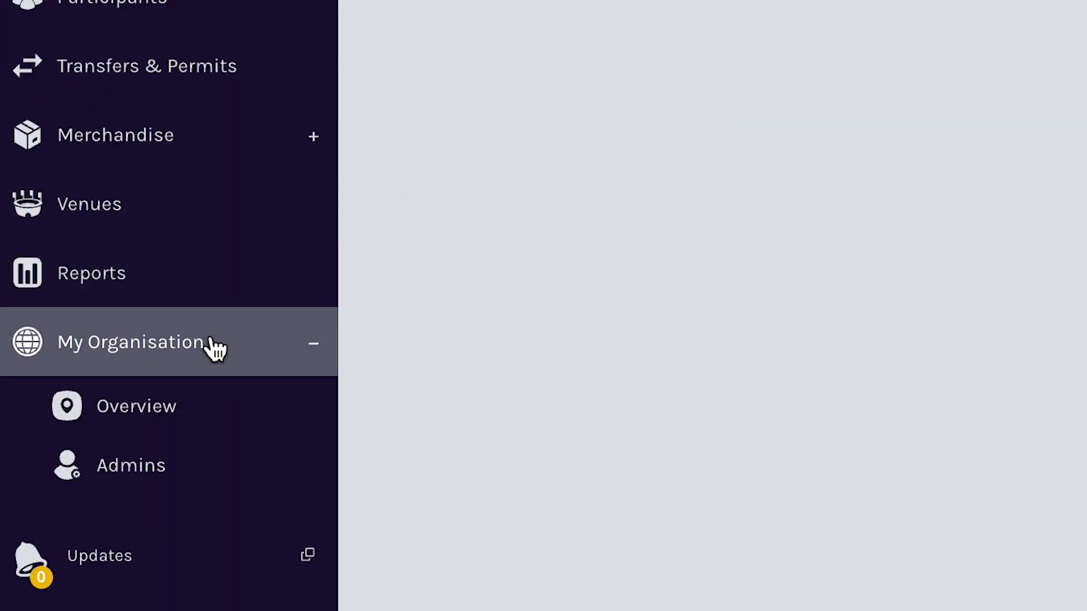
{"action": "left_click", "coordinate": [177, 419]}
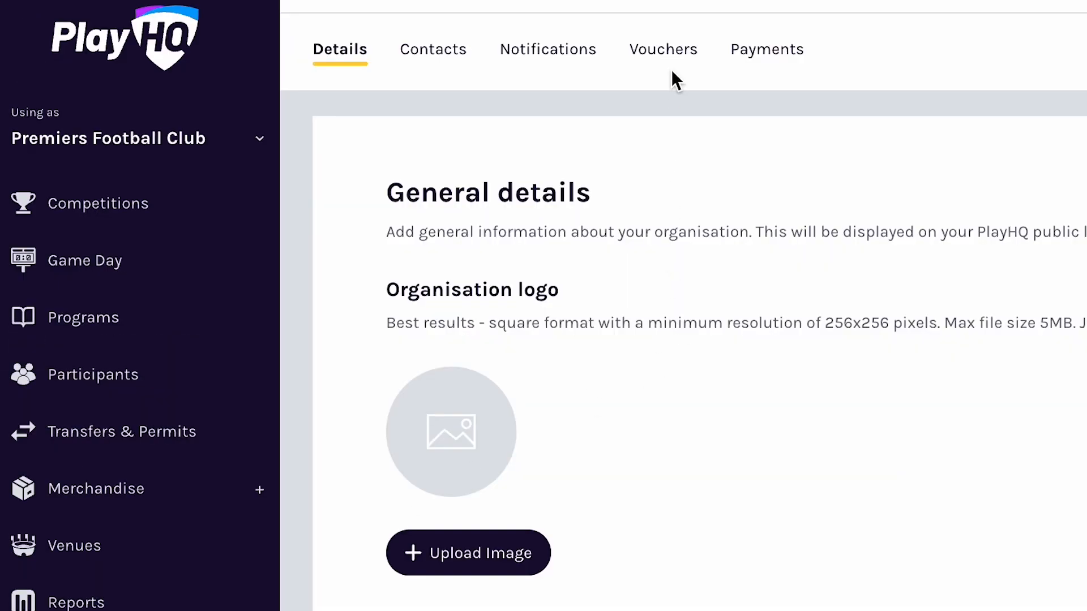
{"action": "left_click", "coordinate": [673, 51]}
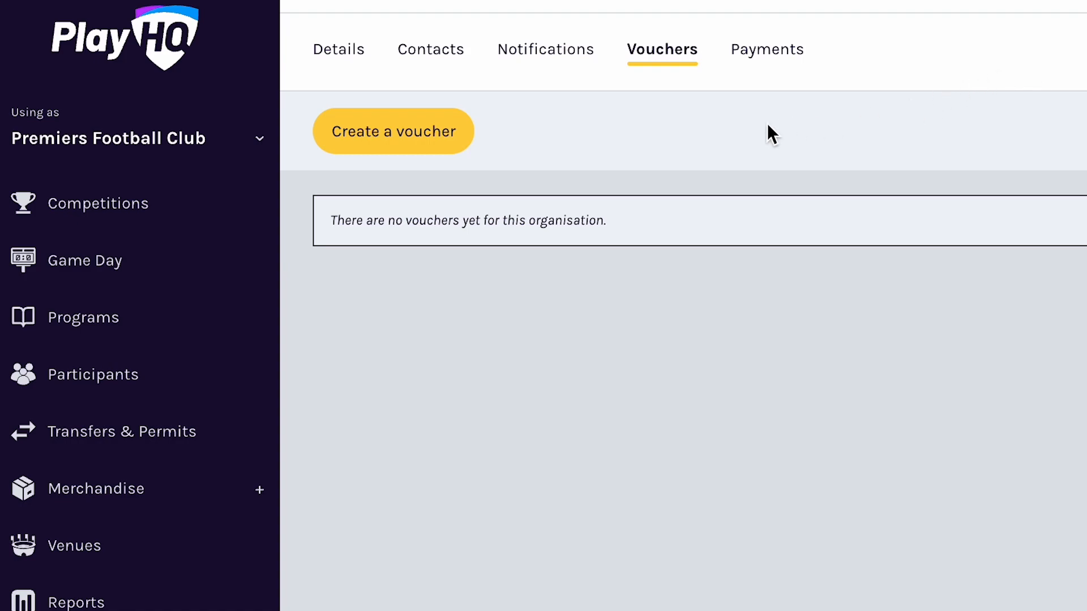
{"action": "left_click", "coordinate": [449, 141]}
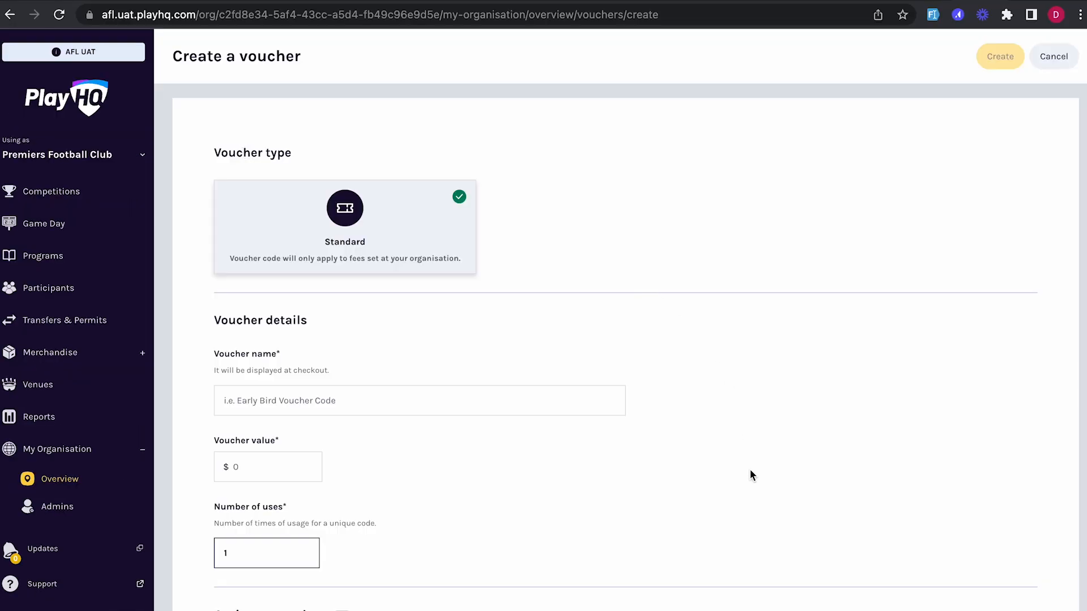
{"action": "scroll", "coordinate": [750, 470], "scroll_direction": "down", "scroll_amount": 1}
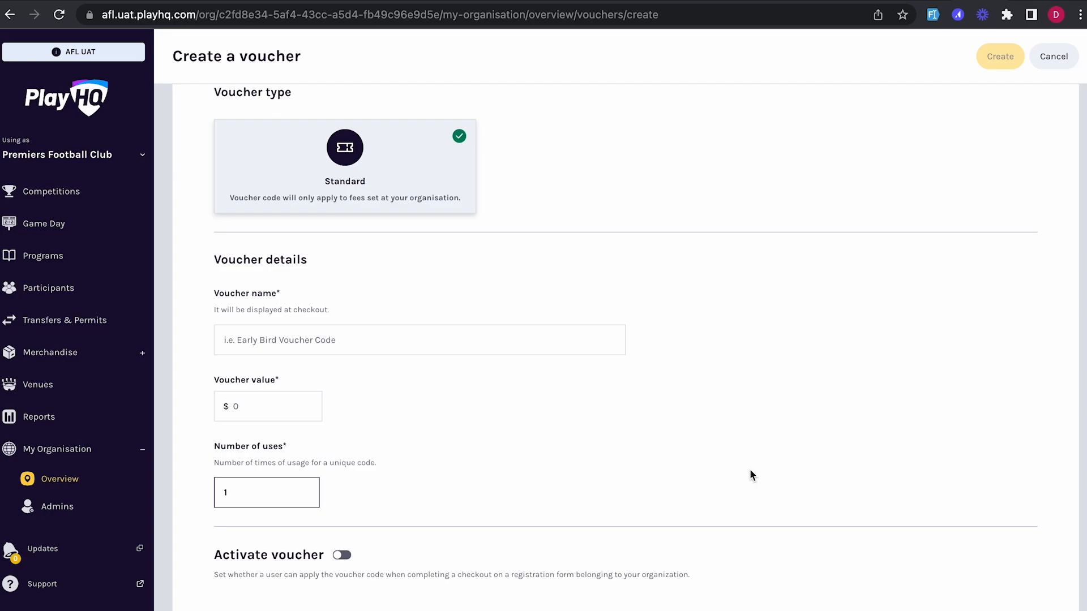
{"action": "left_click", "coordinate": [335, 349]}
{"action": "type", "text": "Early Bird Discount"}
{"action": "key", "text": "Tab"}
{"action": "type", "text": "50"}
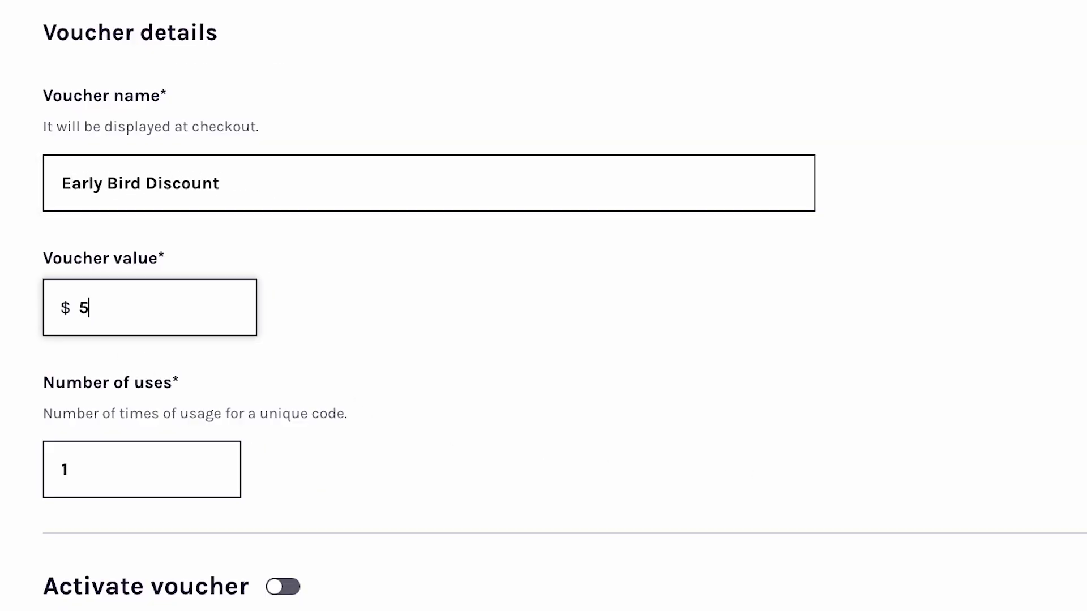
- Set the voucher's number of uses to 10, activate it and create the voucher
{"action": "left_click", "coordinate": [109, 470]}
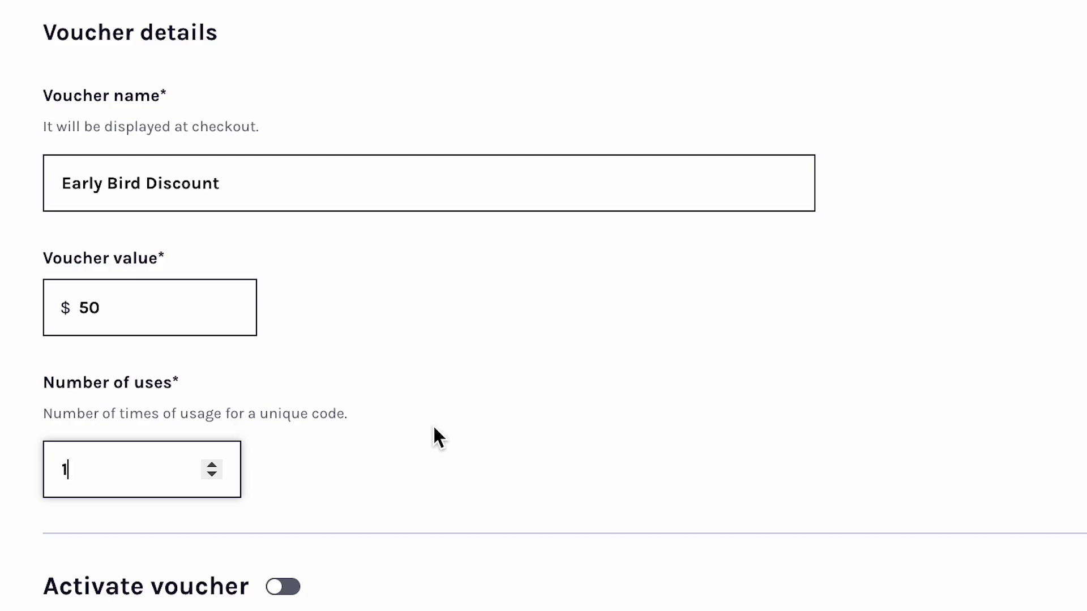
{"action": "type", "text": "0"}
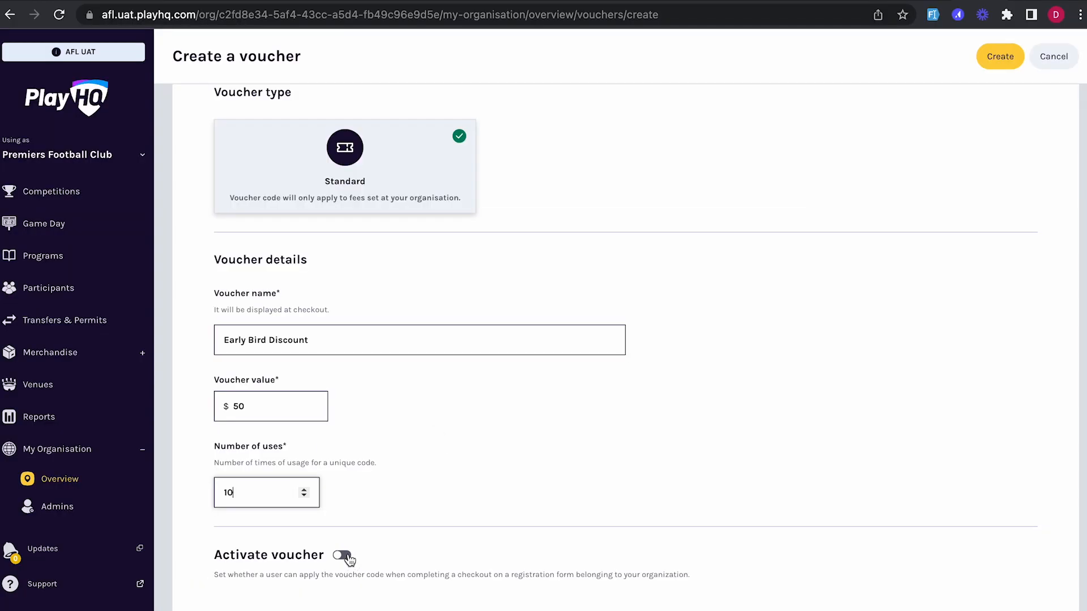
{"action": "left_click", "coordinate": [346, 556]}
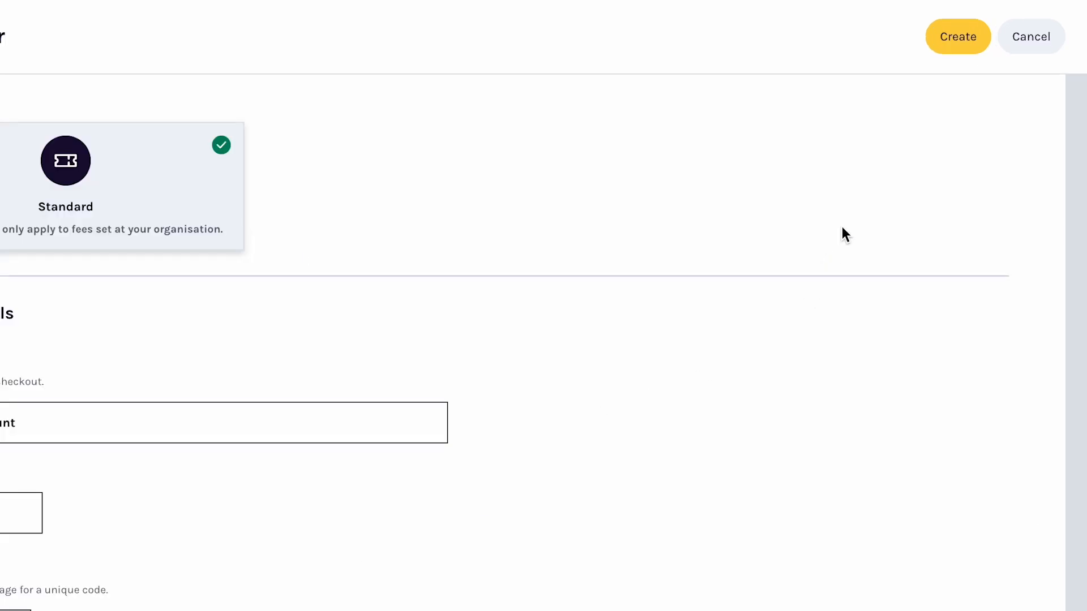
{"action": "left_click", "coordinate": [961, 38]}
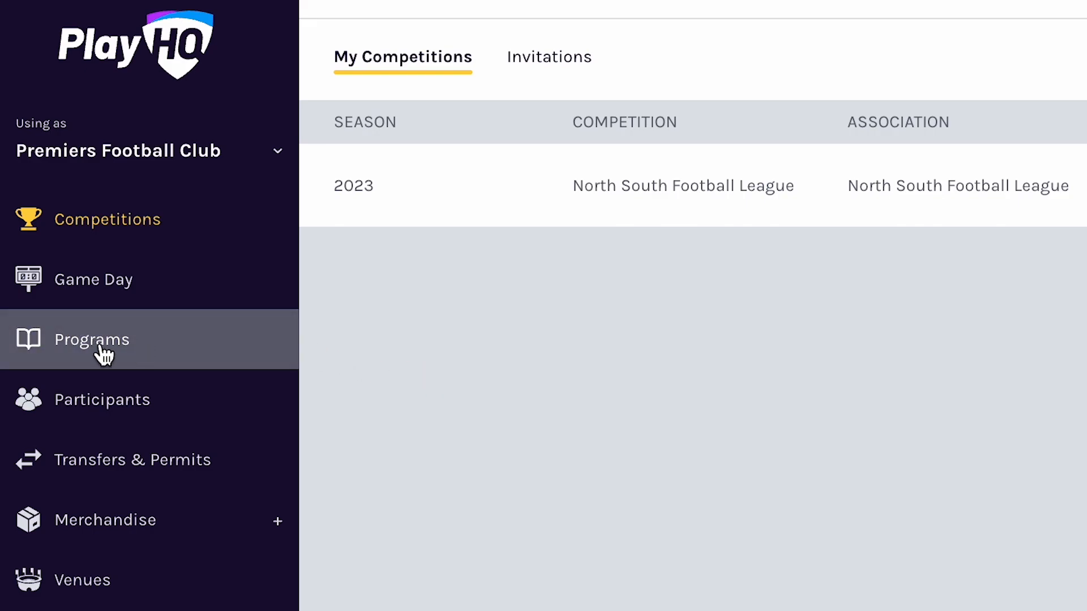
- Create a local program with the format Other, named Presentation Night
{"action": "left_click", "coordinate": [102, 349]}
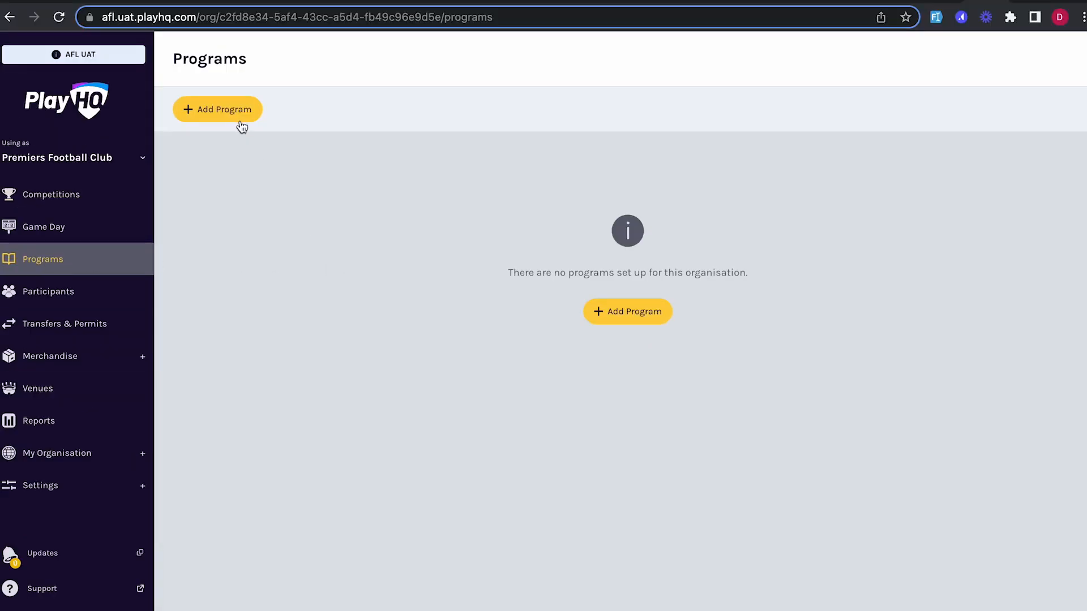
{"action": "left_click", "coordinate": [240, 119]}
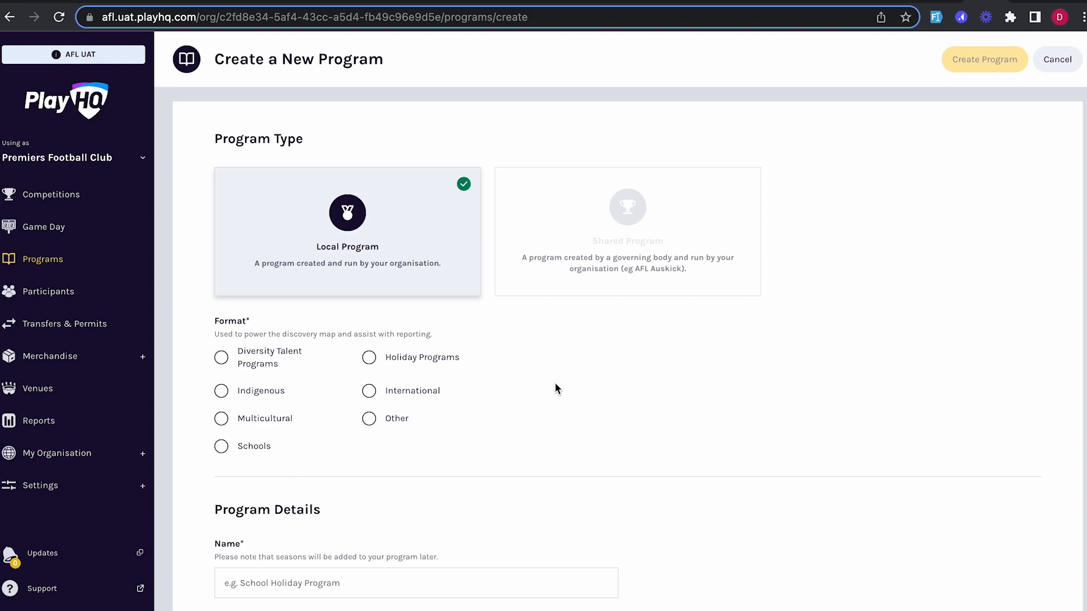
{"action": "scroll", "coordinate": [599, 488], "scroll_direction": "down", "scroll_amount": 2}
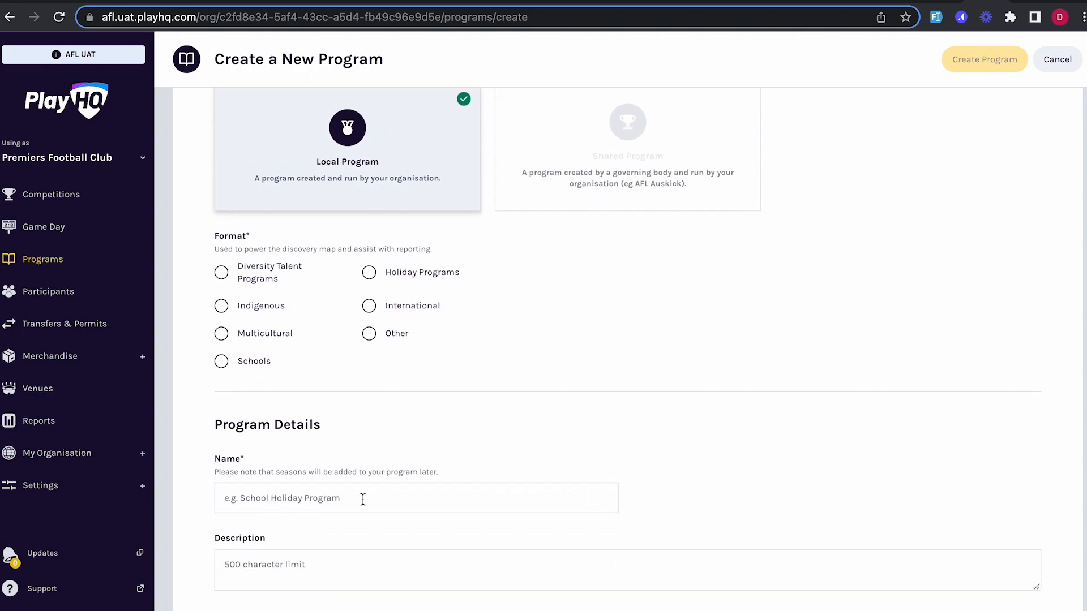
{"action": "left_click", "coordinate": [369, 337]}
{"action": "left_click", "coordinate": [251, 504]}
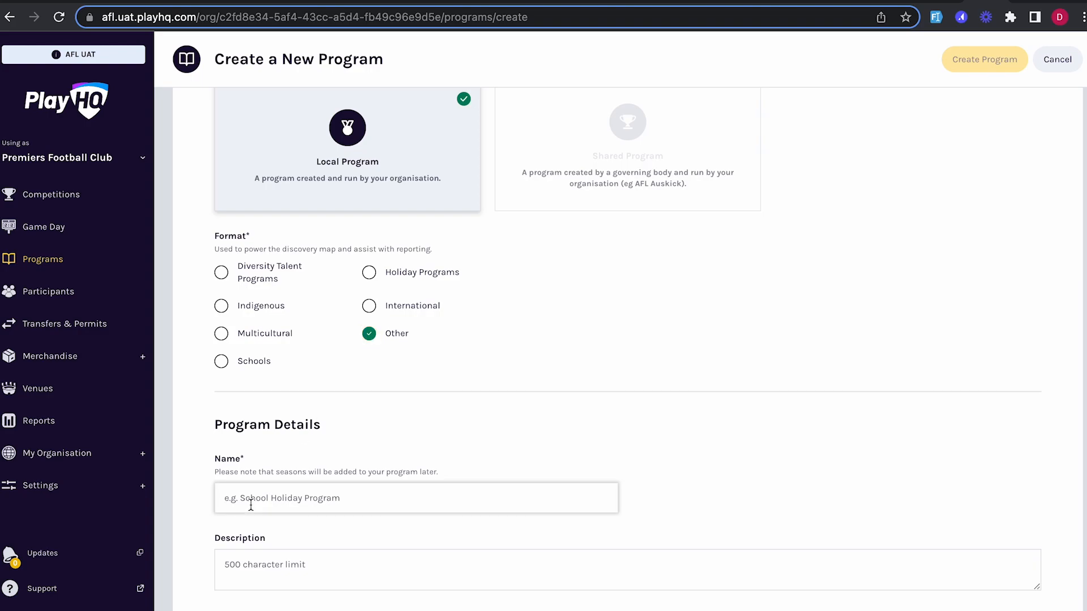
{"action": "type", "text": "entation Night"}
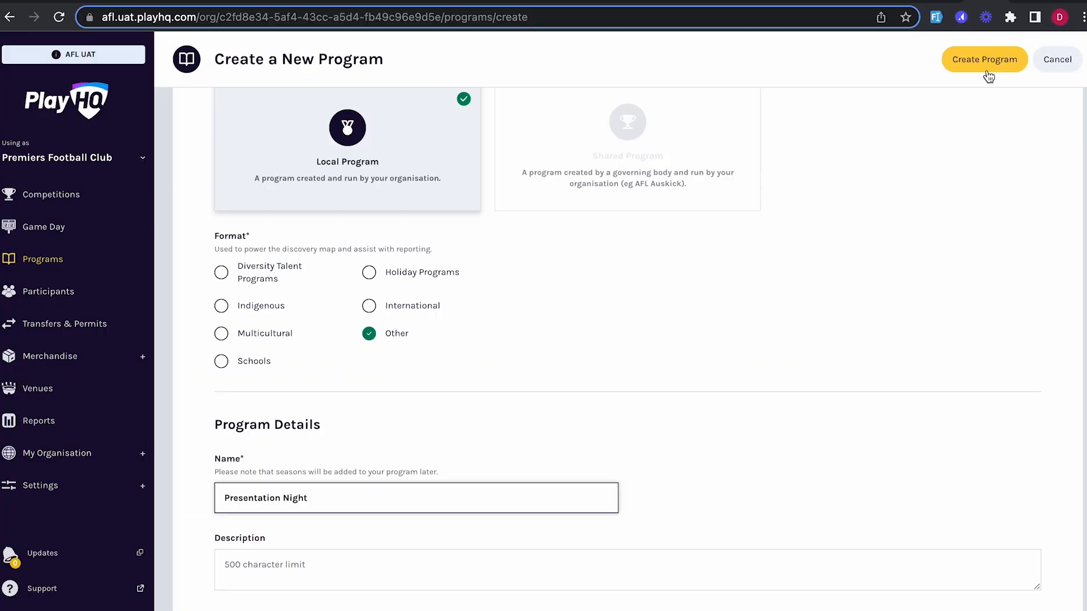
{"action": "left_click", "coordinate": [987, 72]}
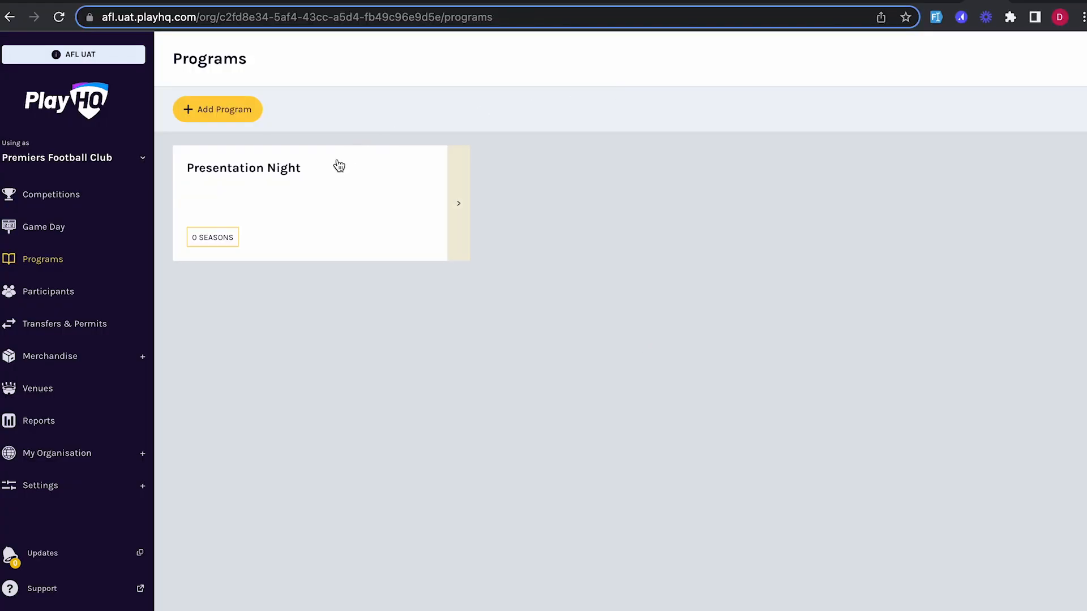
- Start a new season for the Presentation Night program and set its season name to 2023
{"action": "left_click", "coordinate": [315, 199]}
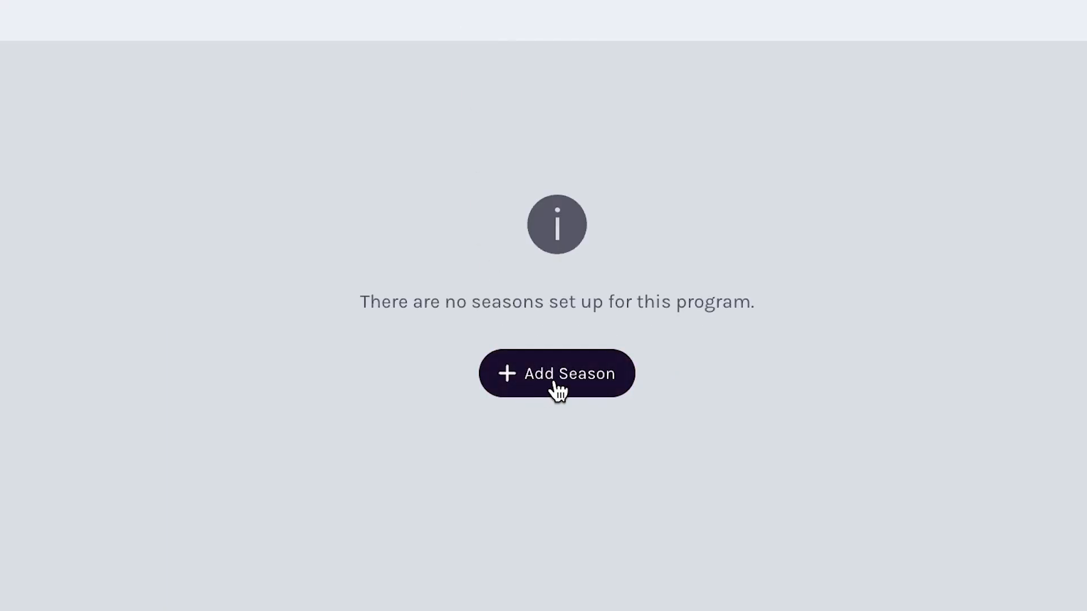
{"action": "left_click", "coordinate": [626, 370]}
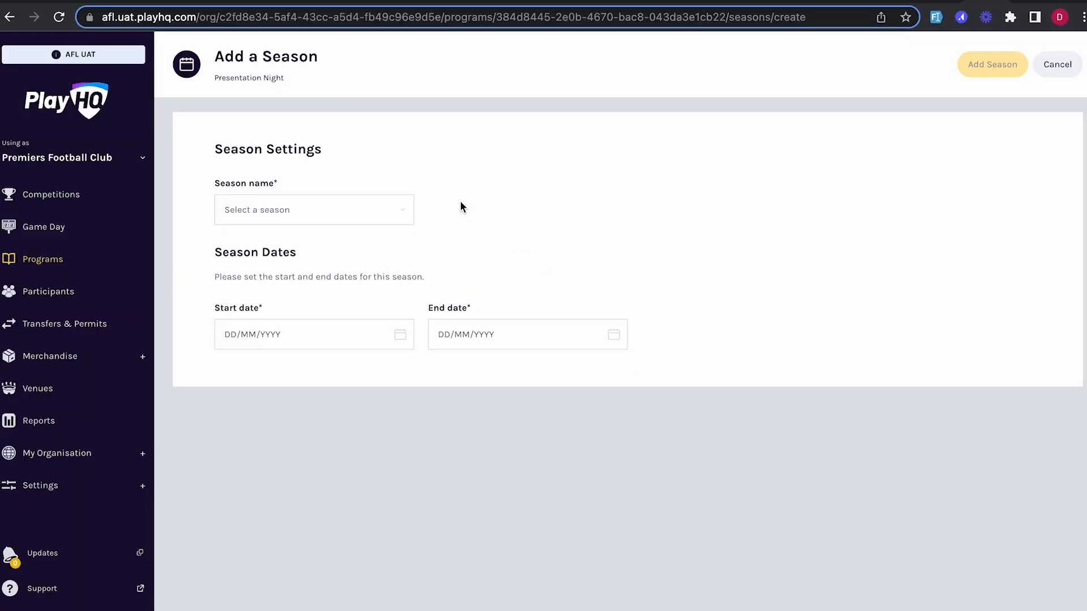
{"action": "left_click", "coordinate": [398, 213]}
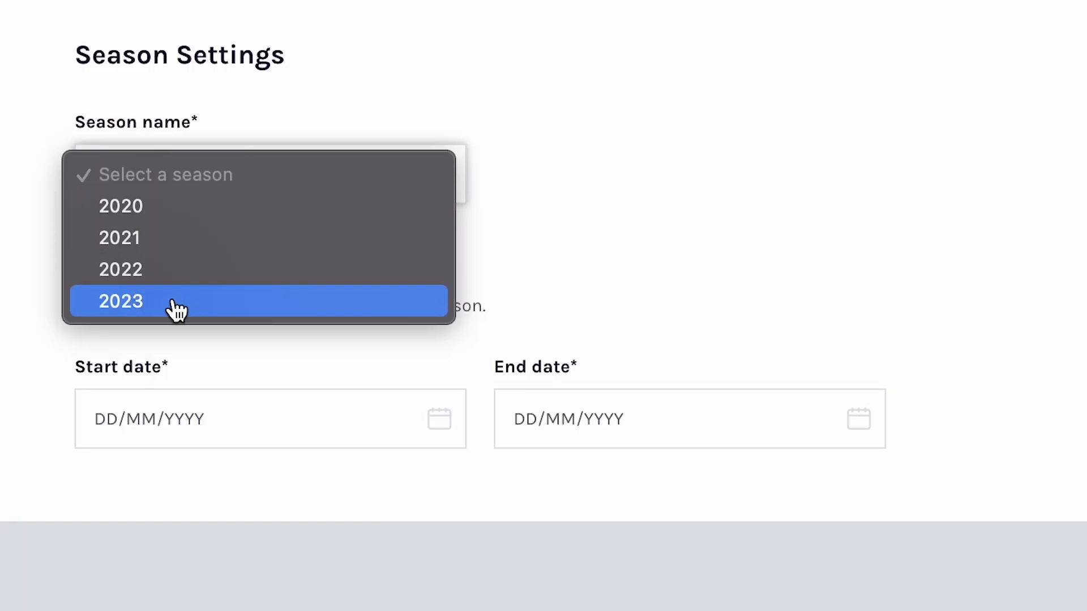
{"action": "left_click", "coordinate": [176, 311]}
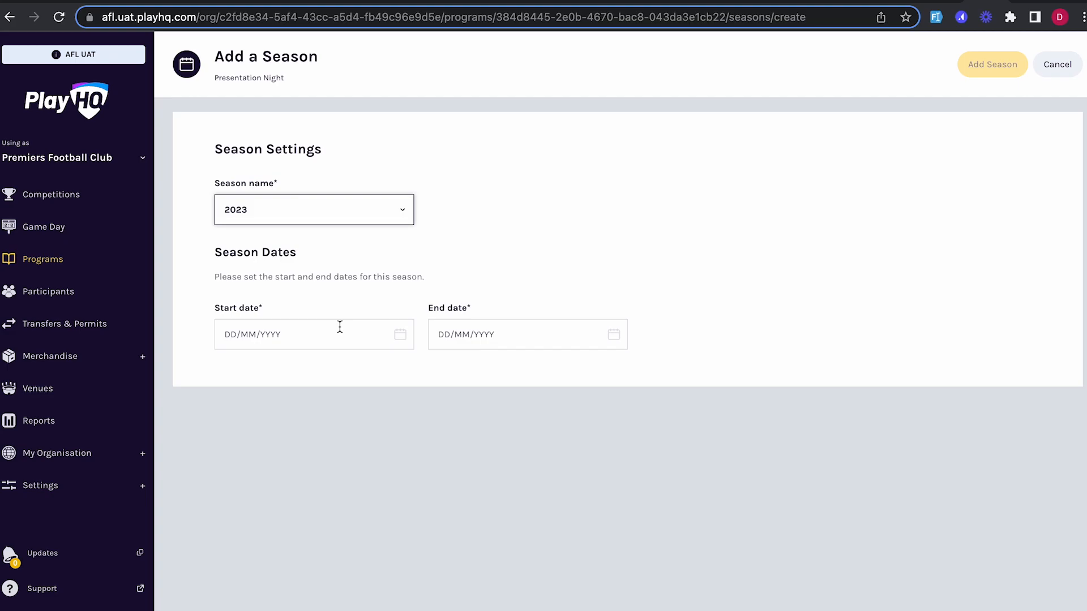
- Set both the season's start date and end date to 25/03/2023 and add the season
{"action": "left_click", "coordinate": [298, 332]}
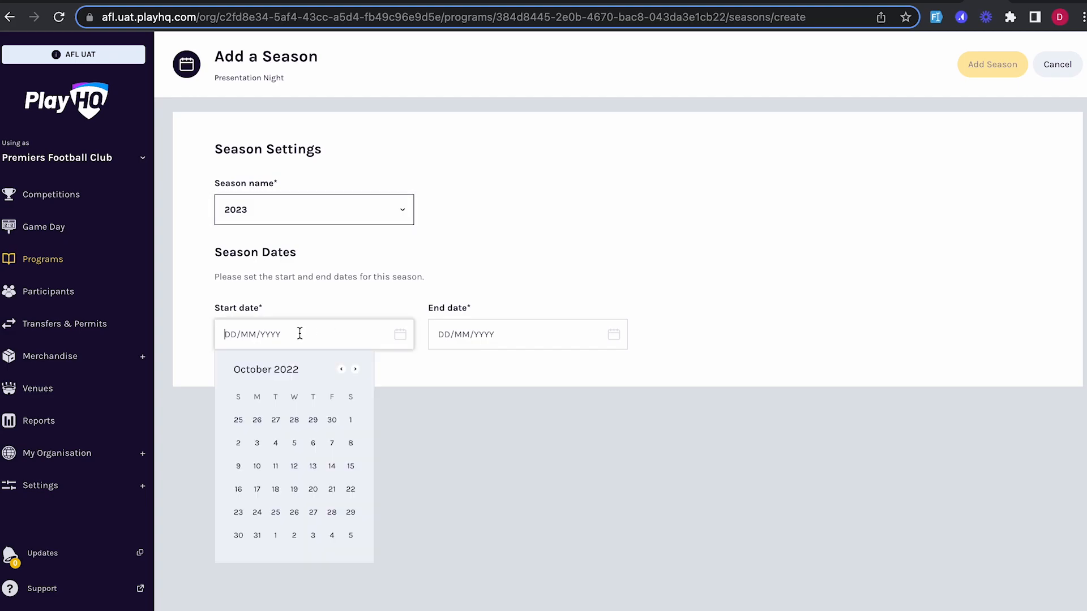
{"action": "left_click", "coordinate": [356, 370]}
{"action": "left_click", "coordinate": [446, 172]}
{"action": "left_click", "coordinate": [446, 172]}
{"action": "left_click", "coordinate": [446, 172]}
{"action": "left_click", "coordinate": [446, 172]}
{"action": "left_click", "coordinate": [447, 172]}
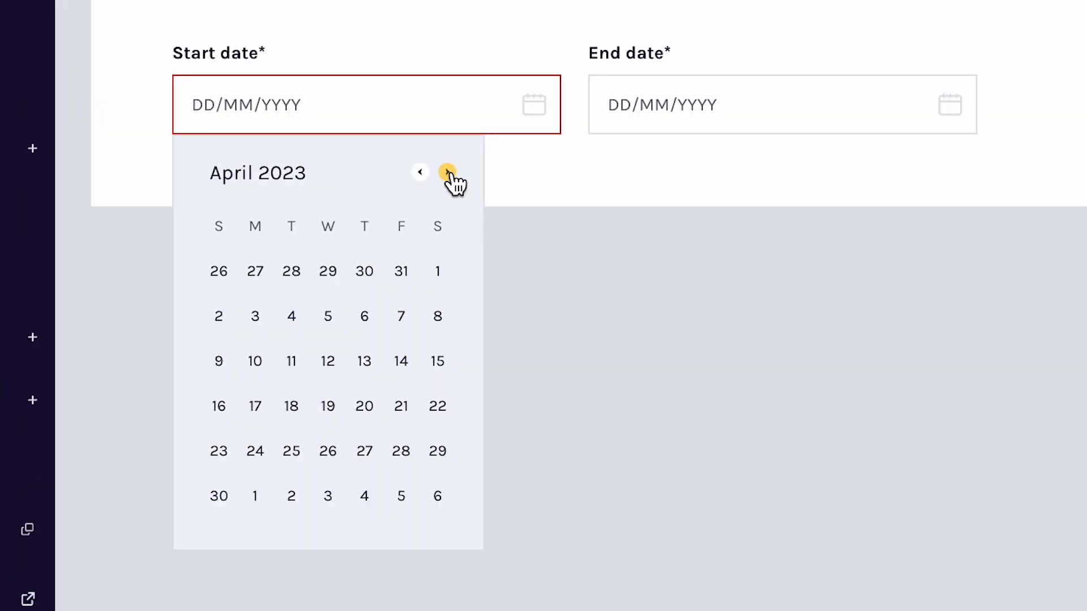
{"action": "left_click", "coordinate": [418, 172]}
{"action": "left_click", "coordinate": [436, 406]}
{"action": "left_click", "coordinate": [853, 406]}
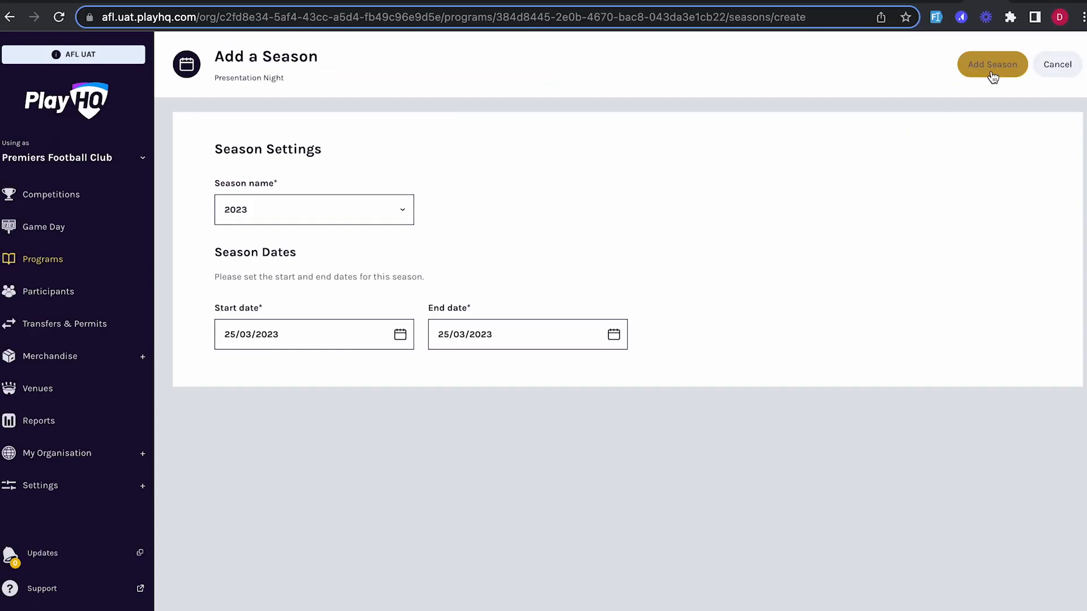
{"action": "left_click", "coordinate": [990, 65]}
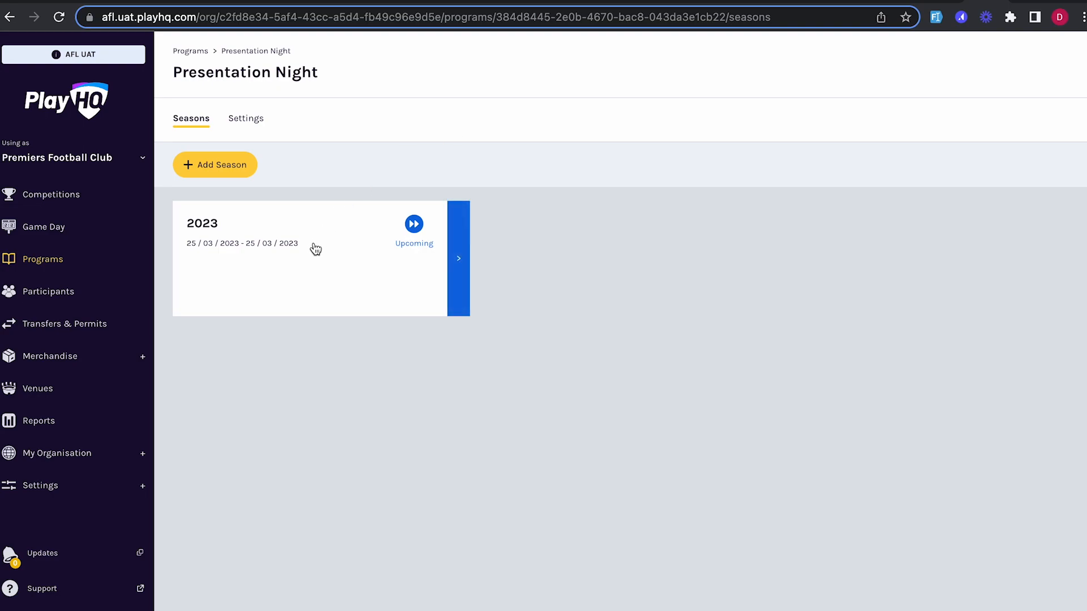
- View the 2023 season's participant custom fields and start setting up its Participant to Season registration form
{"action": "left_click", "coordinate": [314, 244]}
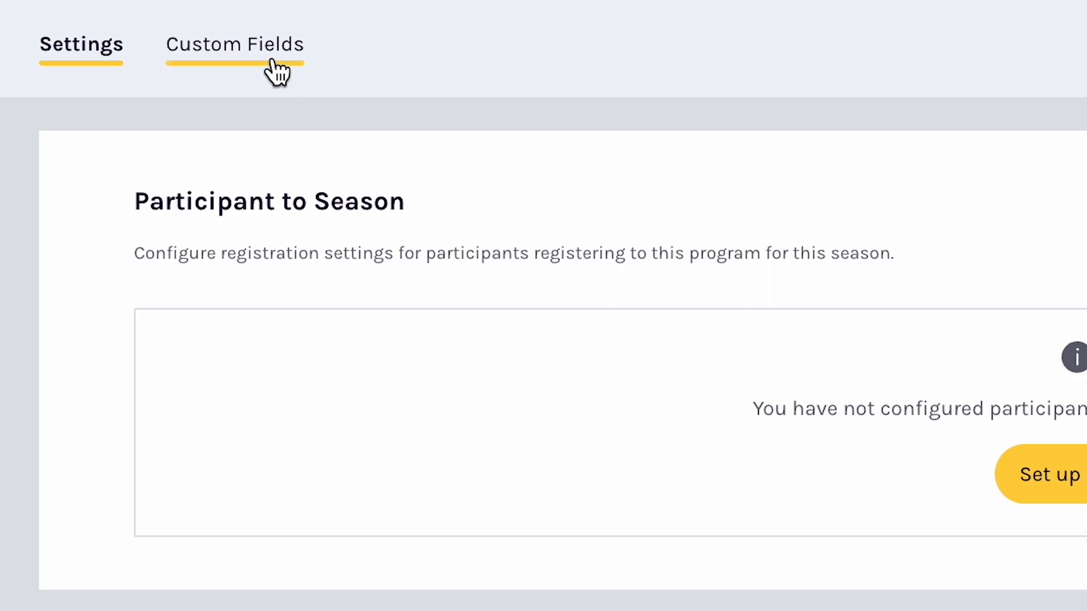
{"action": "left_click", "coordinate": [270, 61]}
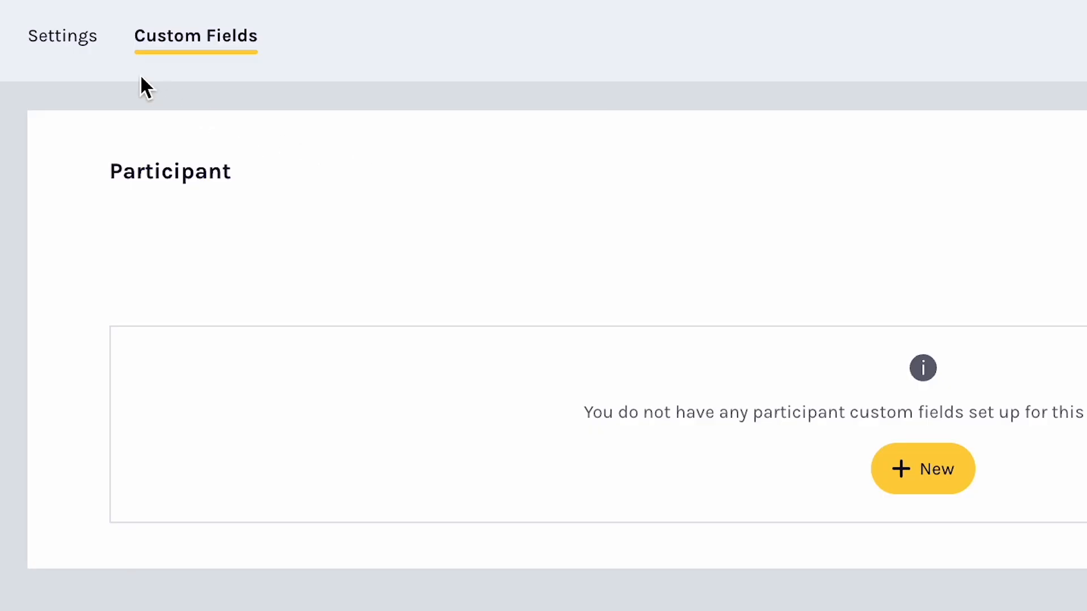
{"action": "left_click", "coordinate": [78, 38]}
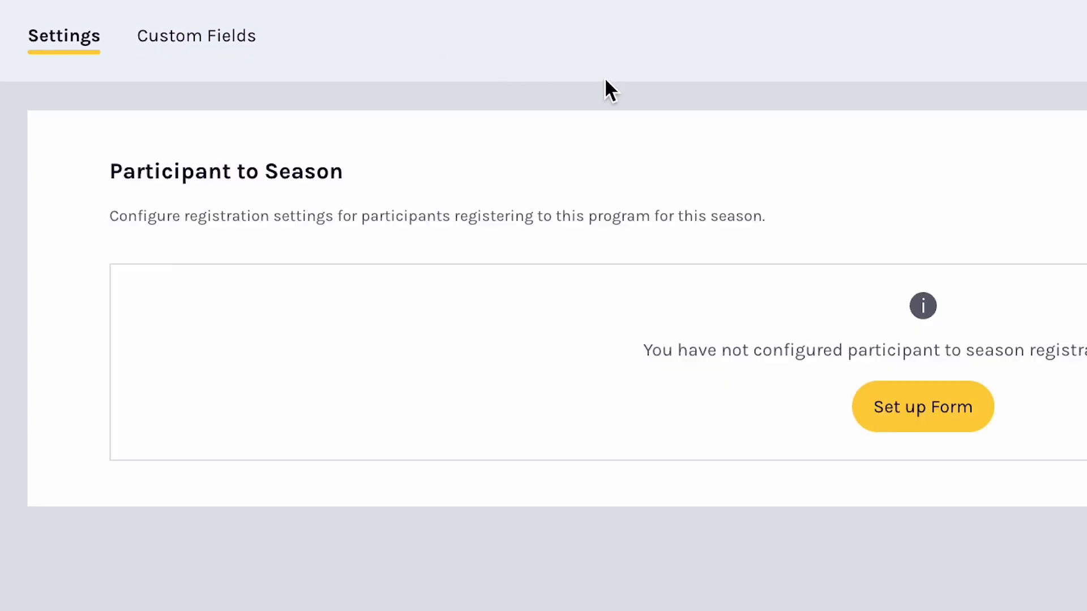
{"action": "left_click", "coordinate": [960, 412]}
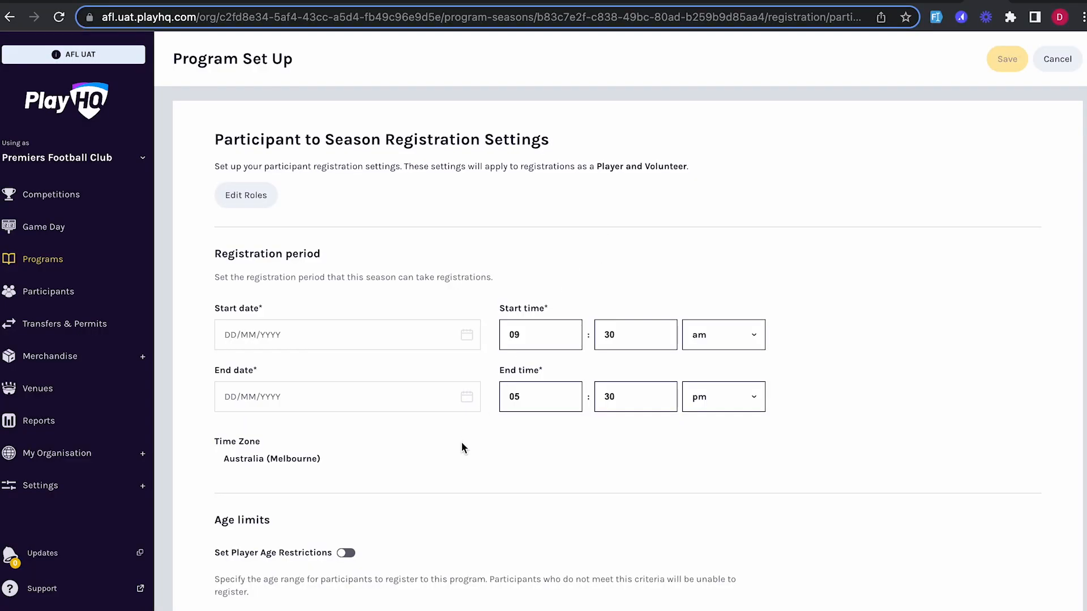
- Set the registration period to start on 01/10/2022 and end on 28/01/2023
{"action": "scroll", "coordinate": [461, 443], "scroll_direction": "down", "scroll_amount": 3}
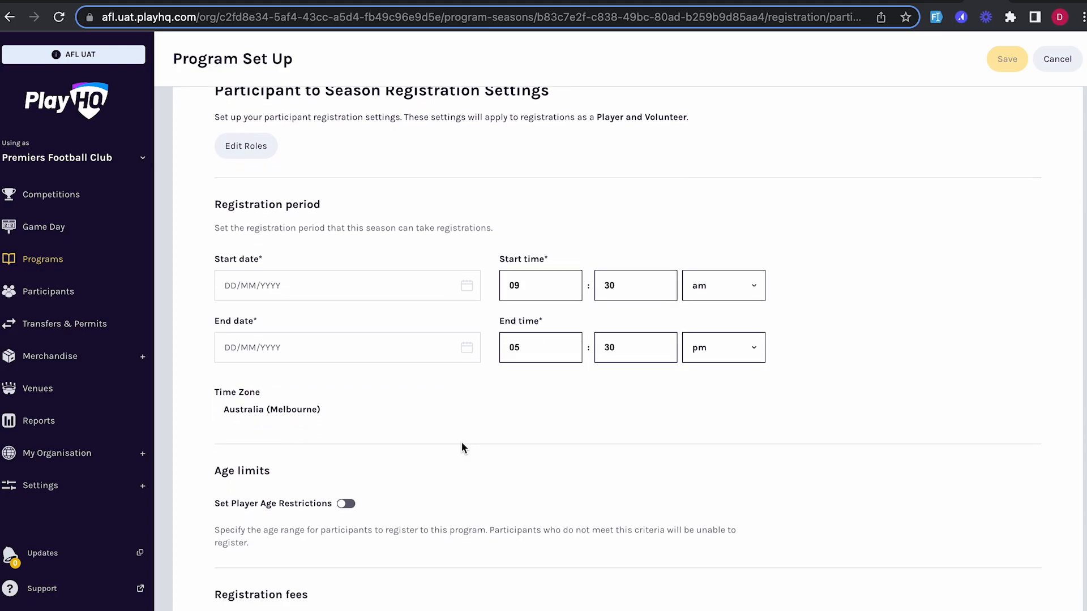
{"action": "left_click", "coordinate": [341, 252]}
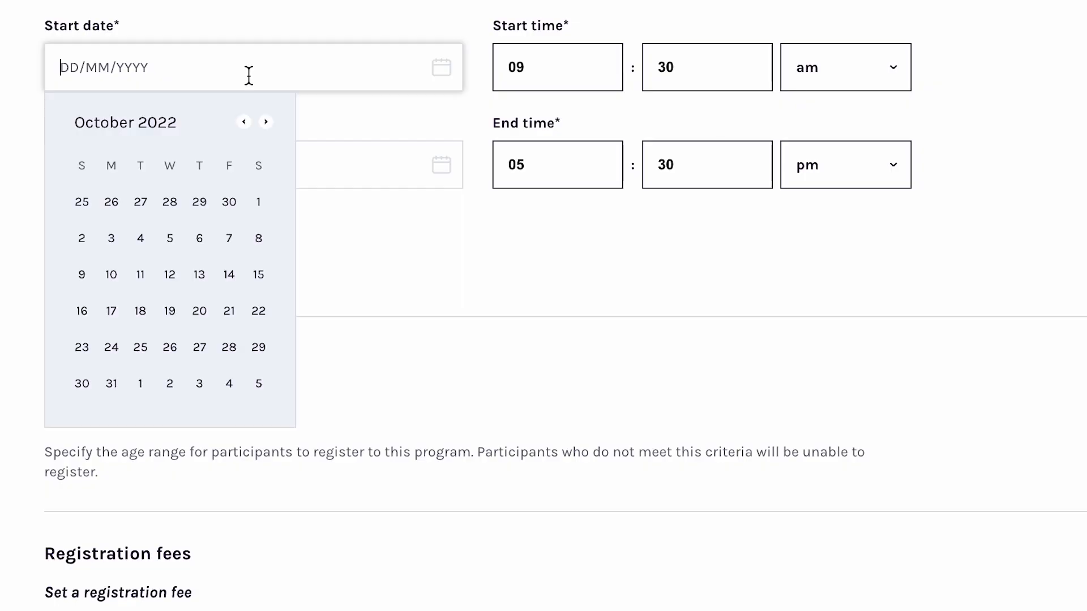
{"action": "left_click", "coordinate": [258, 202]}
{"action": "left_click", "coordinate": [279, 173]}
{"action": "left_click", "coordinate": [265, 221]}
{"action": "left_click", "coordinate": [265, 221]}
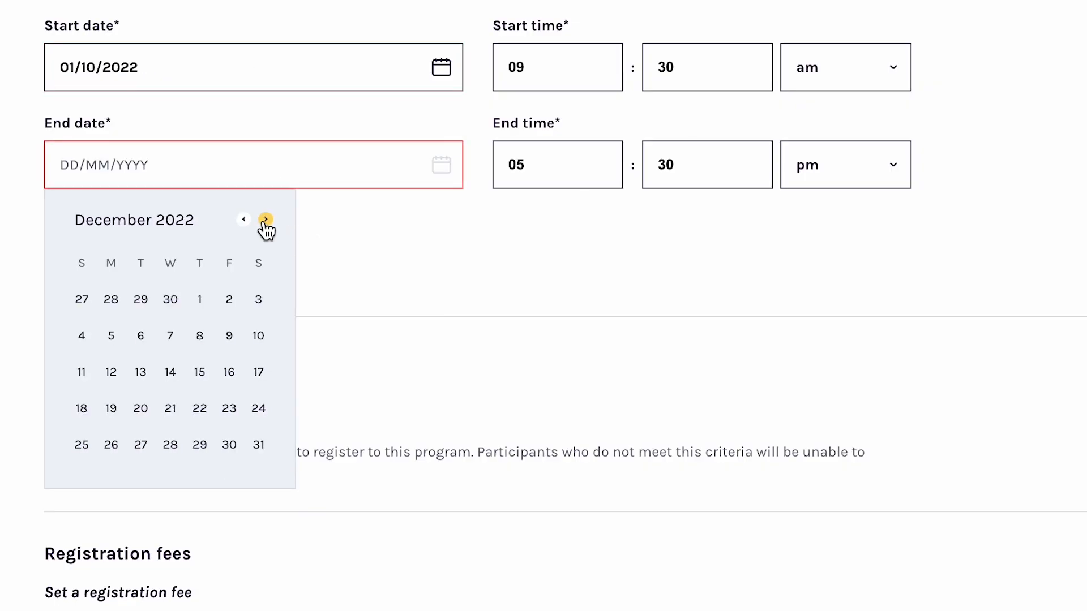
{"action": "left_click", "coordinate": [264, 221]}
{"action": "left_click", "coordinate": [258, 408]}
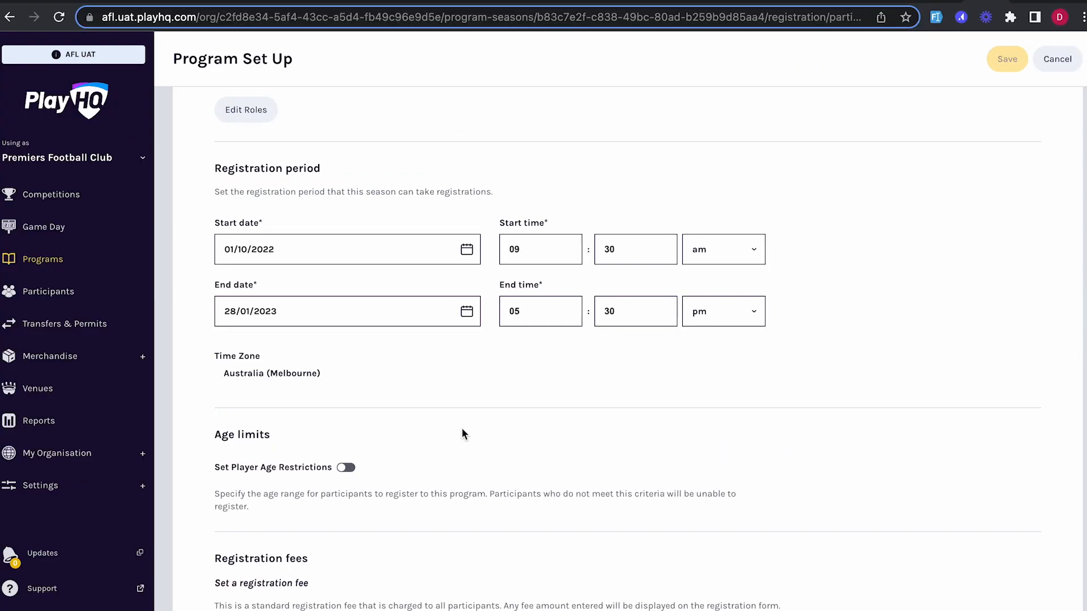
- Set the player registration fee to $50
{"action": "scroll", "coordinate": [525, 438], "scroll_direction": "down", "scroll_amount": 5}
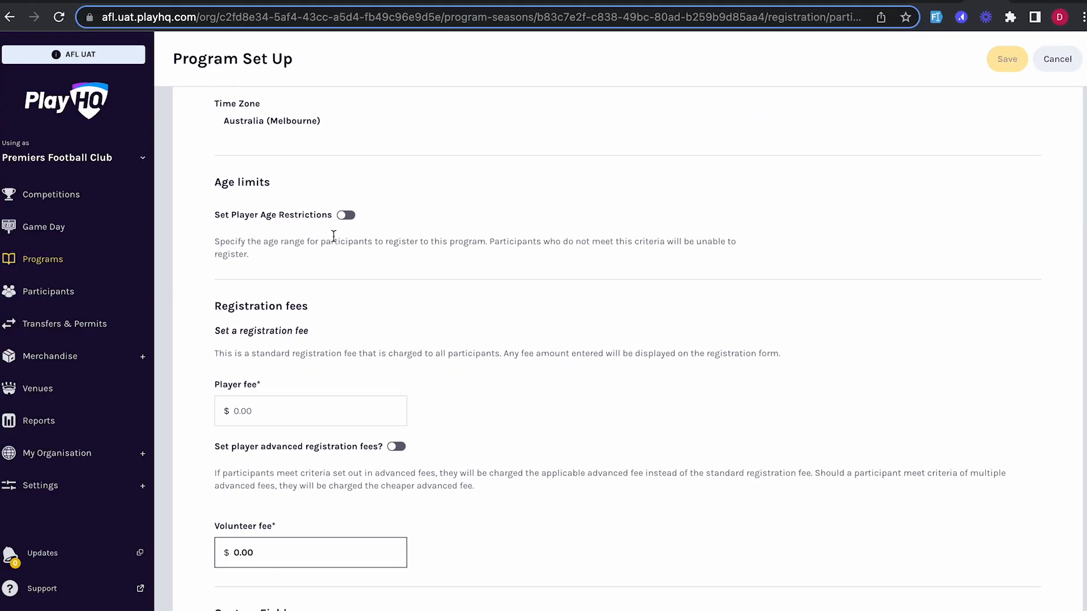
{"action": "left_click", "coordinate": [278, 412]}
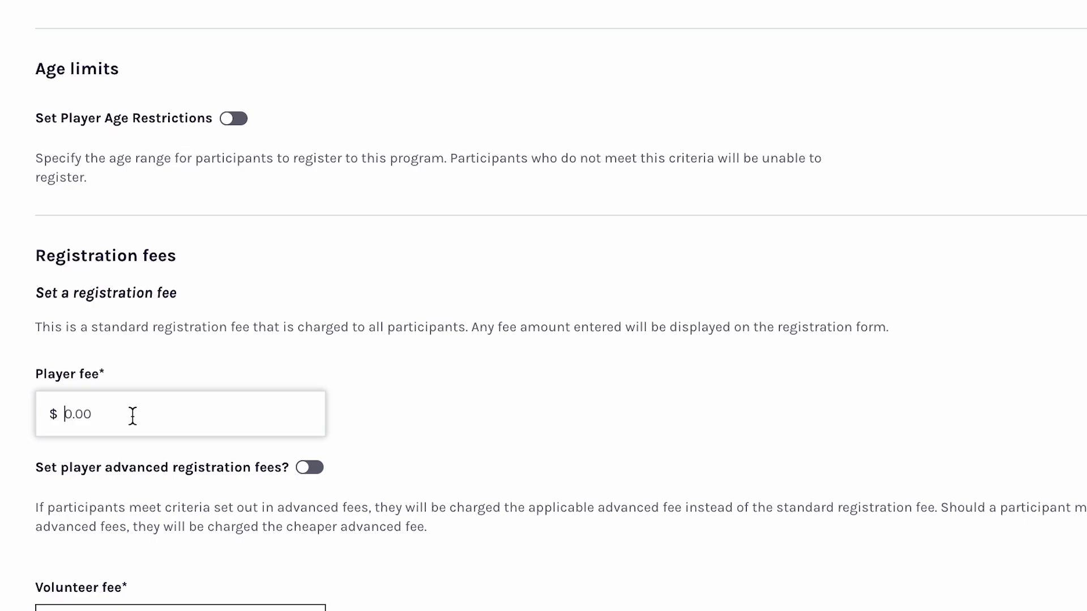
{"action": "type", "text": "50"}
{"action": "scroll", "coordinate": [474, 605], "scroll_direction": "down", "scroll_amount": 3}
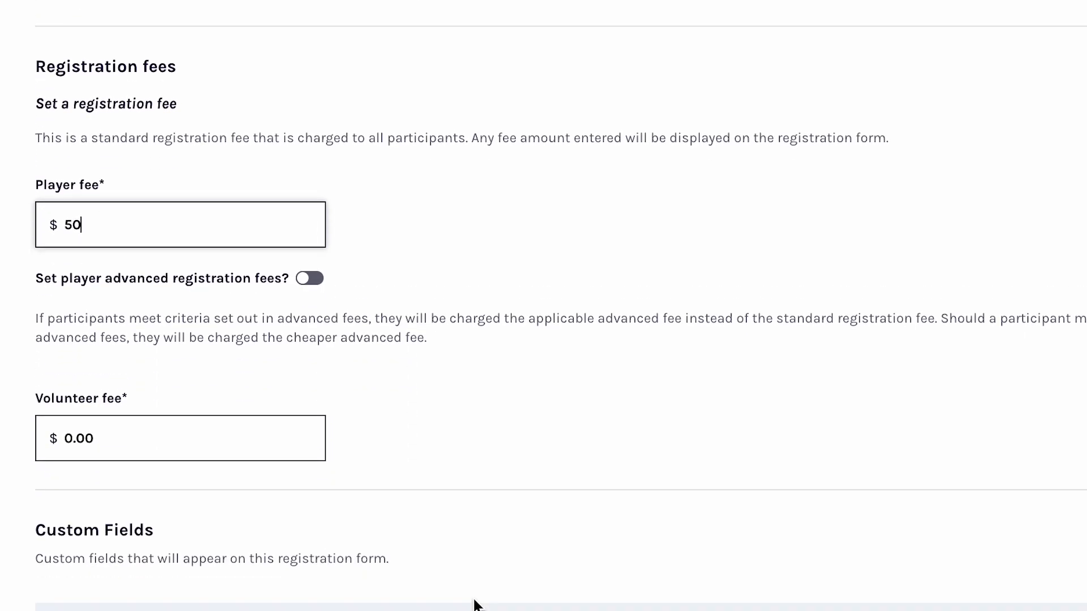
- Enable player advanced registration fees to view the custom fee options, and disable them again
{"action": "left_click", "coordinate": [320, 280]}
{"action": "scroll", "coordinate": [326, 456], "scroll_direction": "down", "scroll_amount": 2}
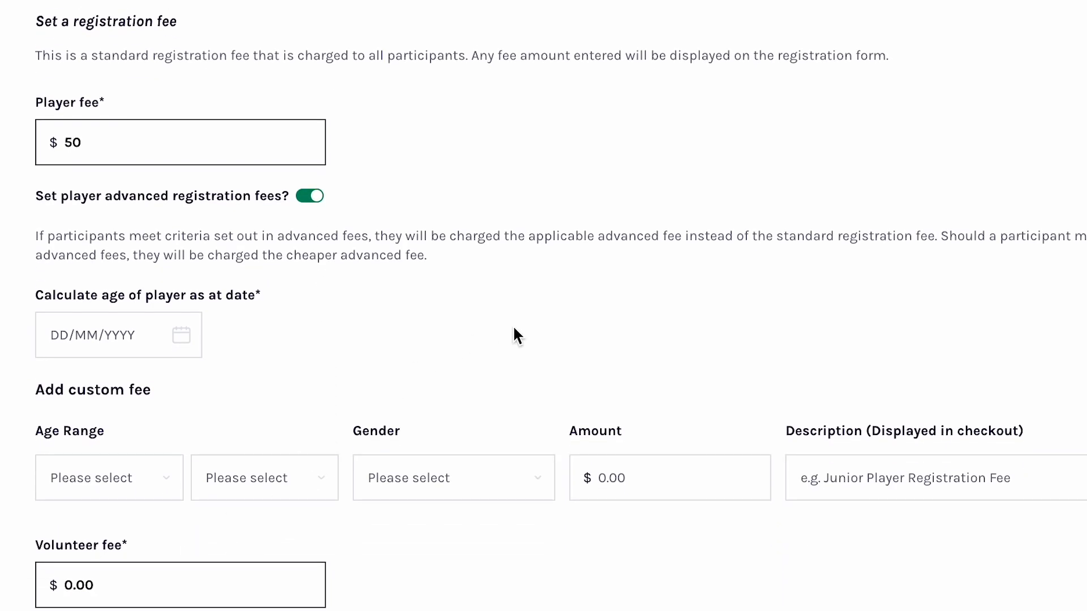
{"action": "left_click", "coordinate": [310, 196]}
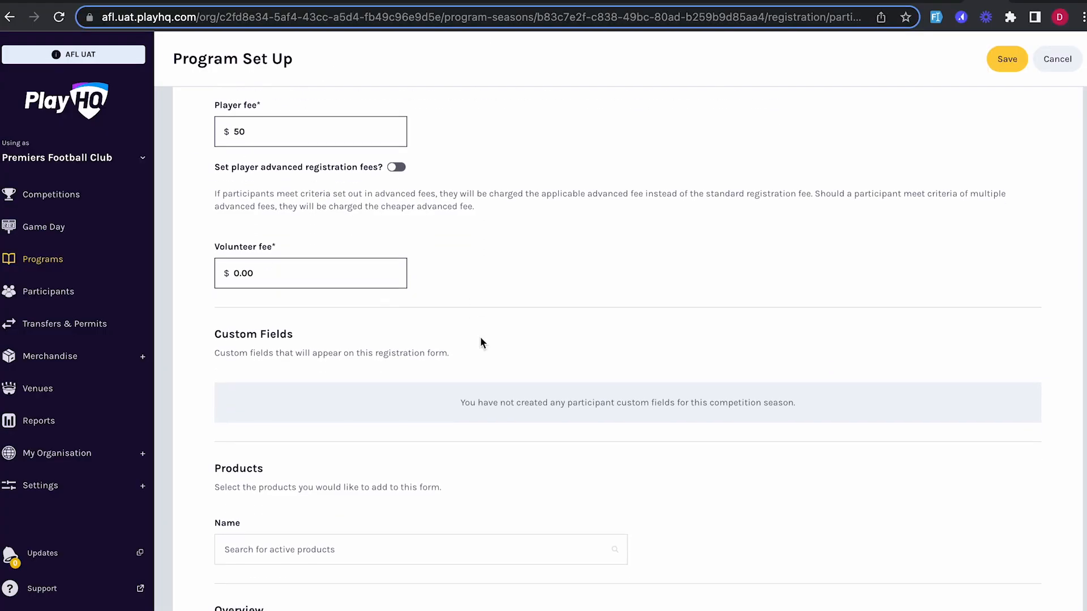
- Save the Participant to Season registration form and open the Presentation Night 2023 season's participants list
{"action": "scroll", "coordinate": [480, 342], "scroll_direction": "down", "scroll_amount": 1}
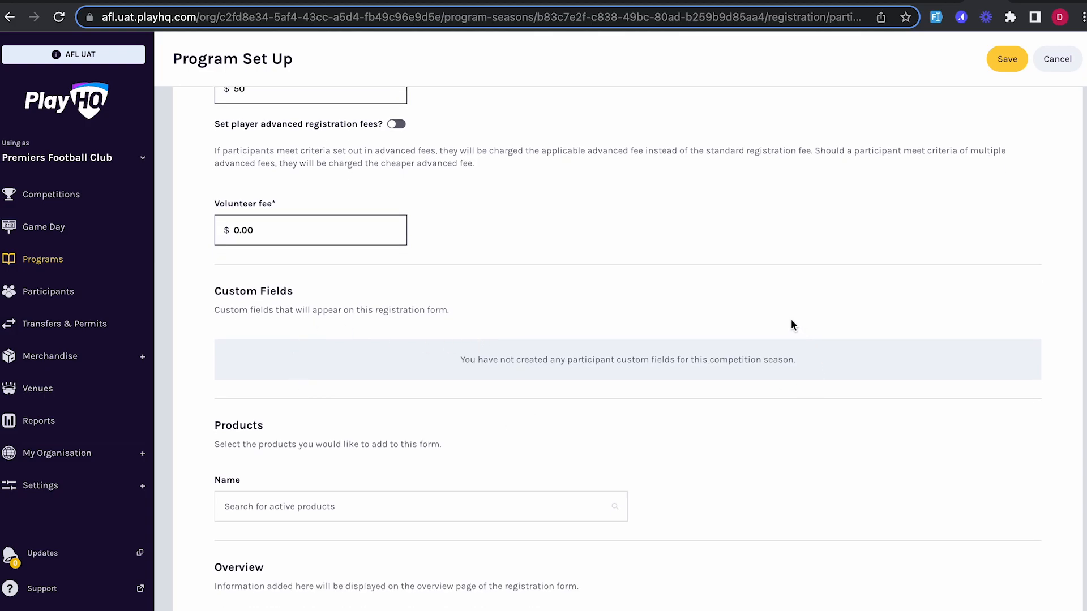
{"action": "scroll", "coordinate": [627, 423], "scroll_direction": "down", "scroll_amount": 2}
{"action": "scroll", "coordinate": [627, 424], "scroll_direction": "down", "scroll_amount": 2}
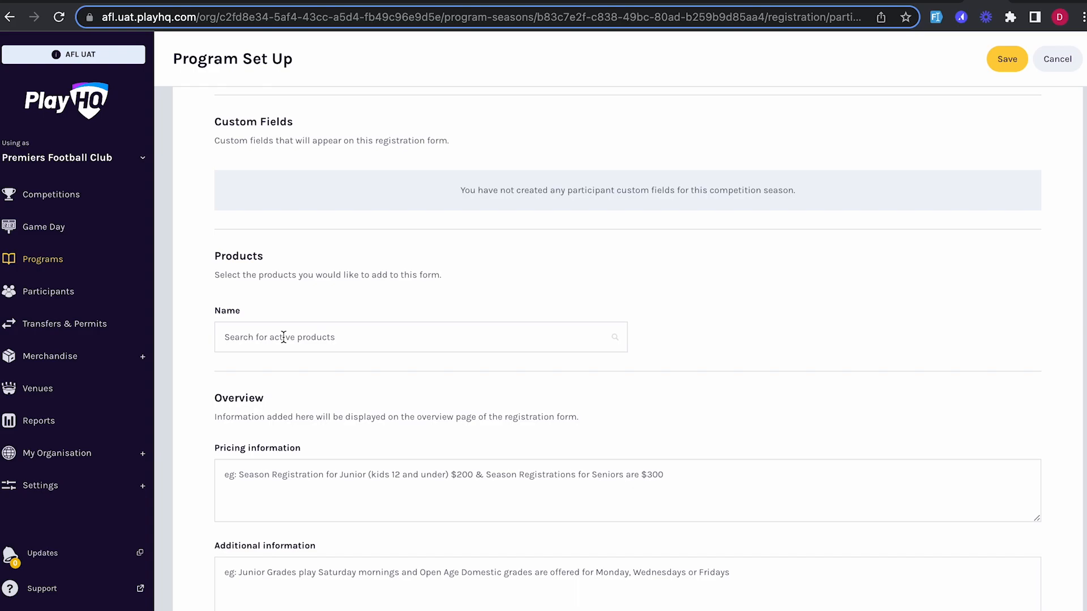
{"action": "scroll", "coordinate": [460, 415], "scroll_direction": "down", "scroll_amount": 4}
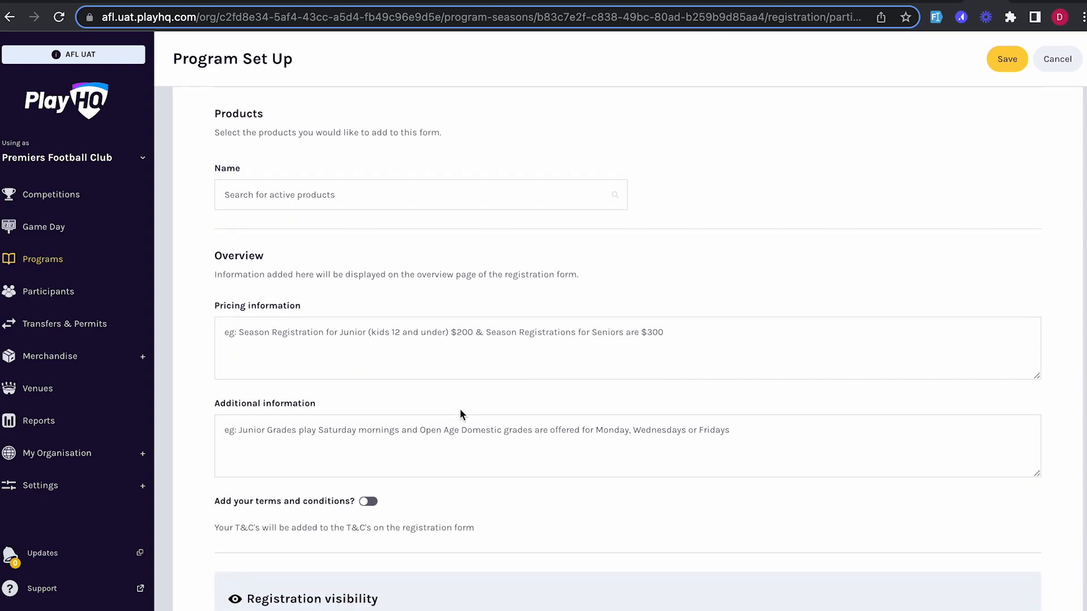
{"action": "scroll", "coordinate": [459, 414], "scroll_direction": "down", "scroll_amount": 2}
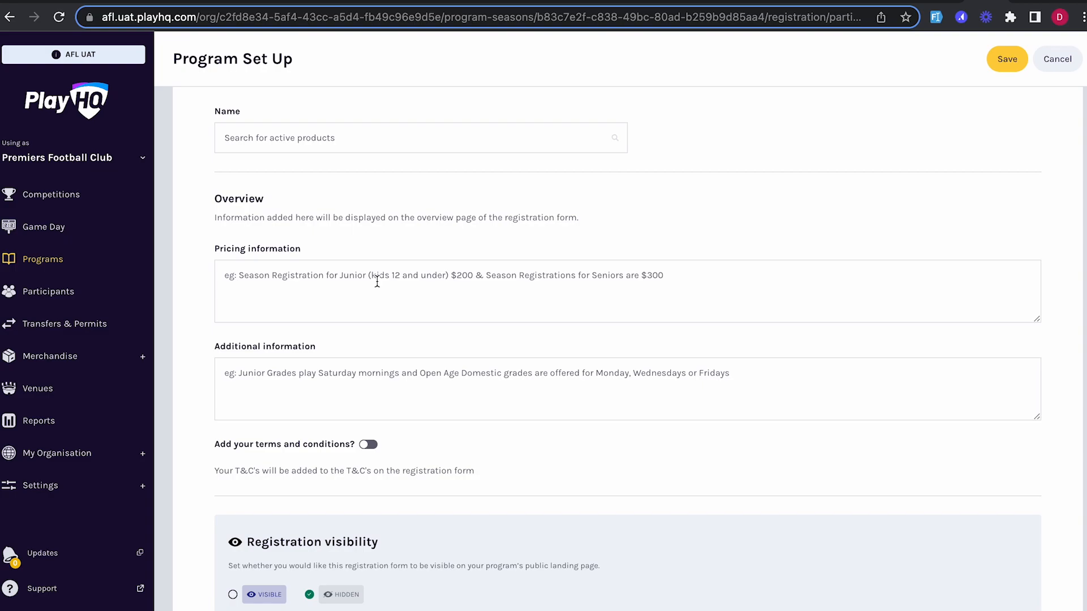
{"action": "scroll", "coordinate": [457, 429], "scroll_direction": "down", "scroll_amount": 1}
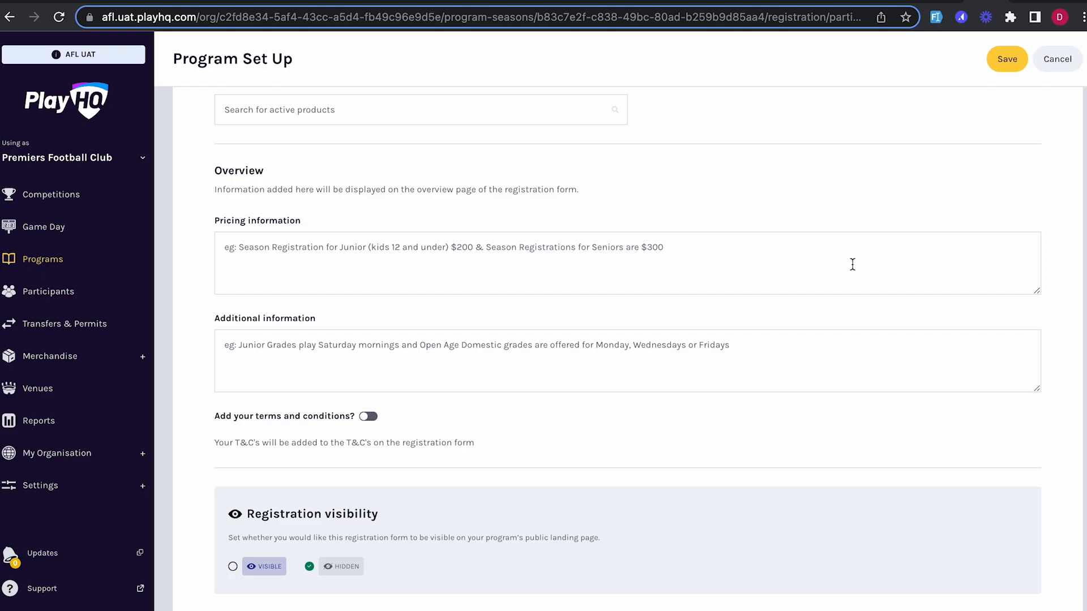
{"action": "scroll", "coordinate": [851, 264], "scroll_direction": "up", "scroll_amount": 10}
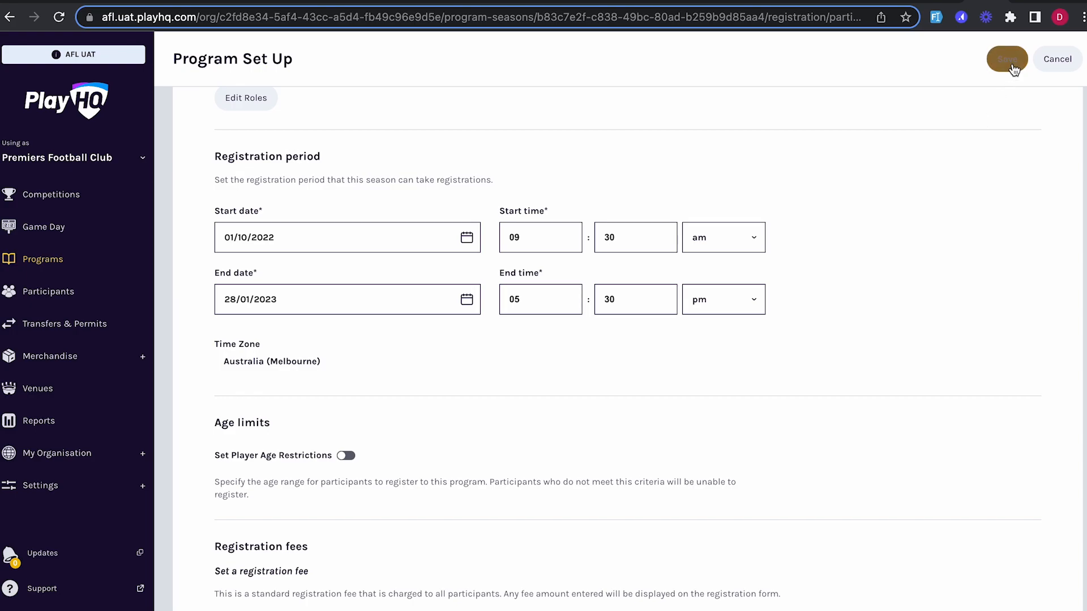
{"action": "left_click", "coordinate": [1010, 61]}
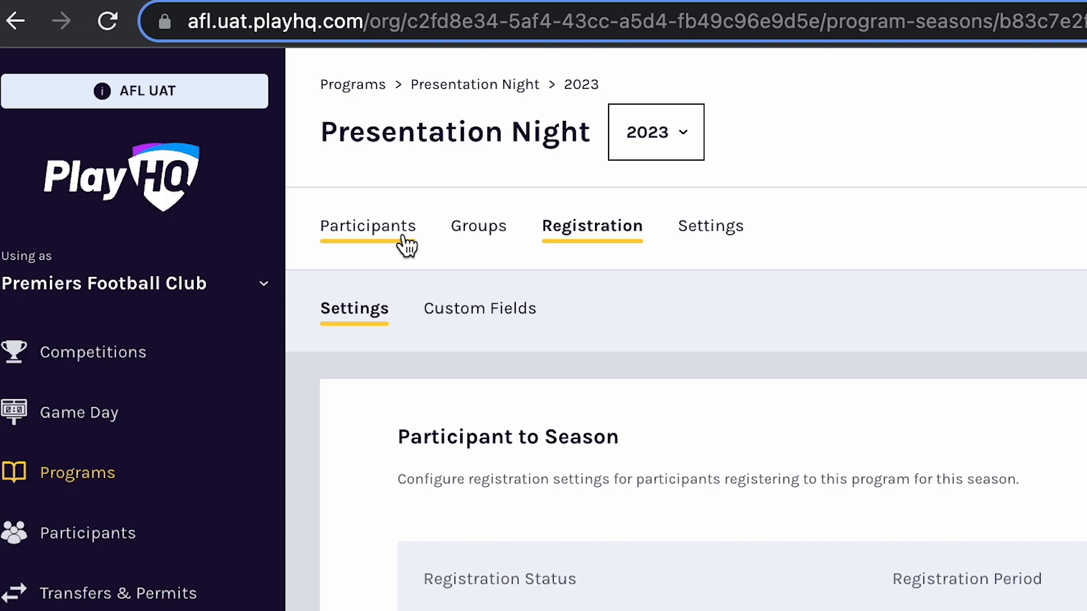
{"action": "left_click", "coordinate": [406, 244]}
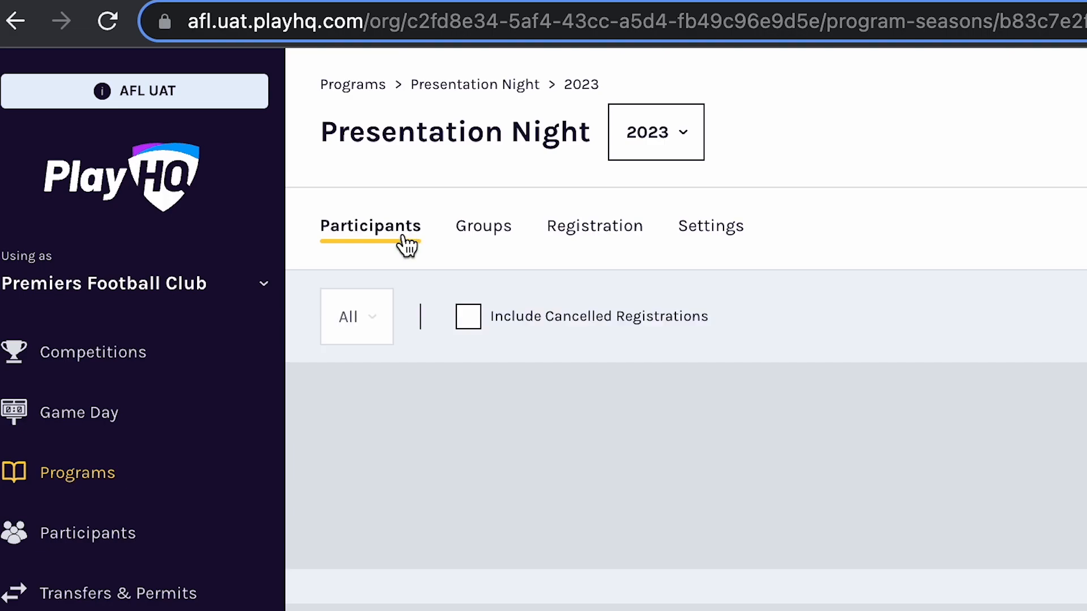